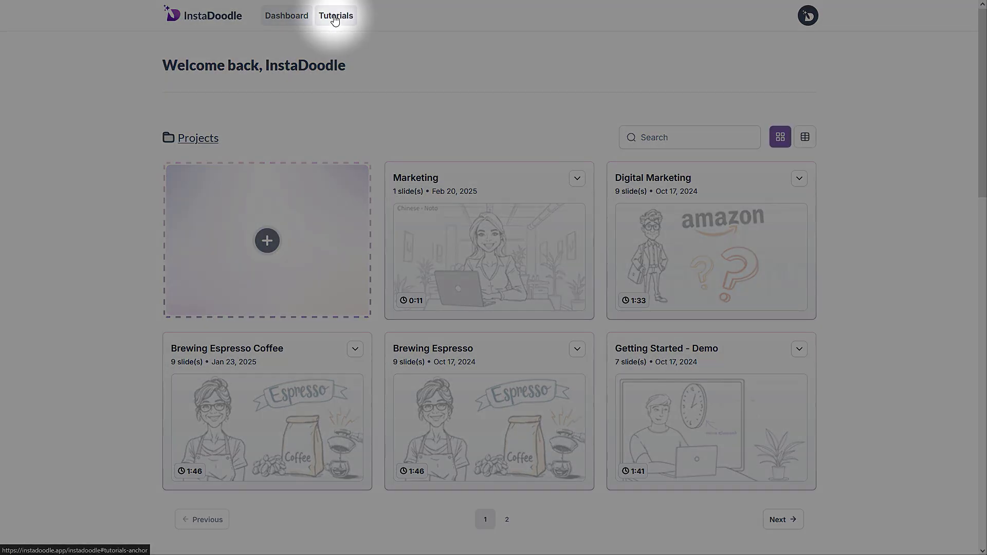
# Scroll through the dashboard's tutorials section.
pyautogui.click(335, 17)
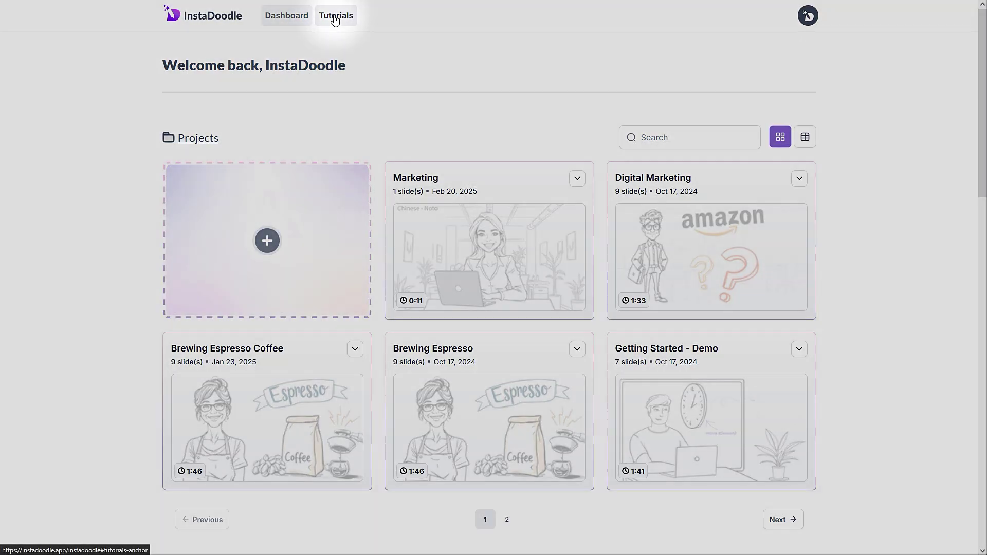
pyautogui.scroll(-3, 392, 219)
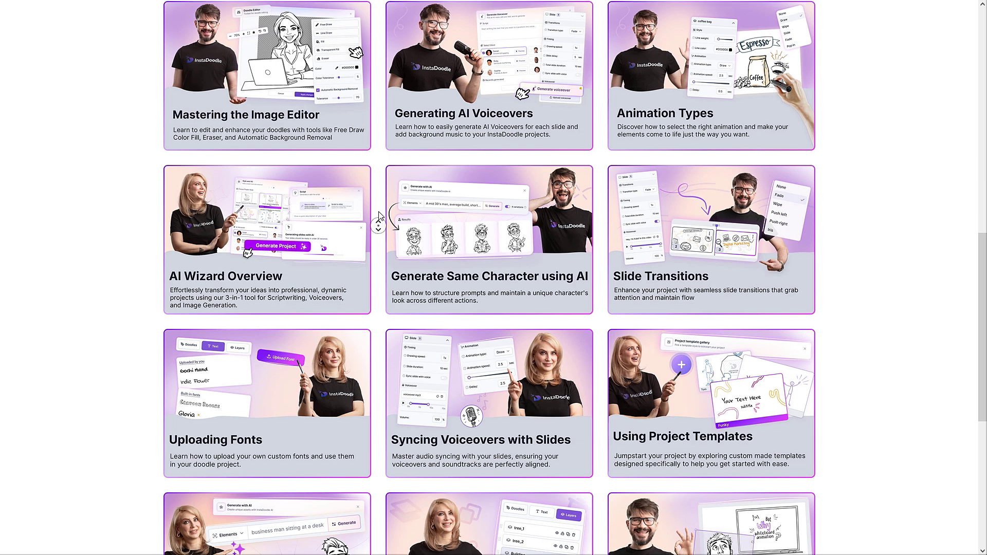
pyautogui.scroll(12, 378, 226)
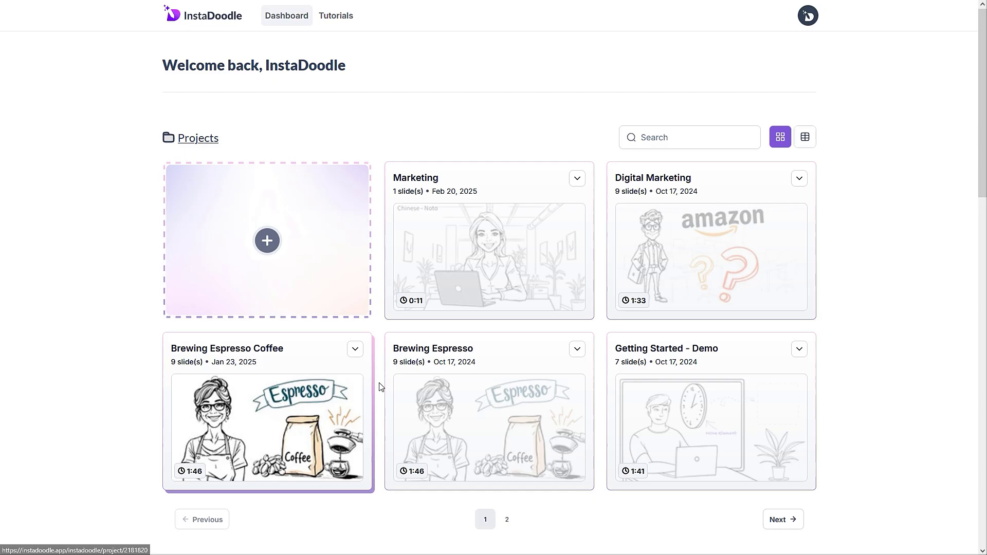
pyautogui.scroll(-1, 612, 396)
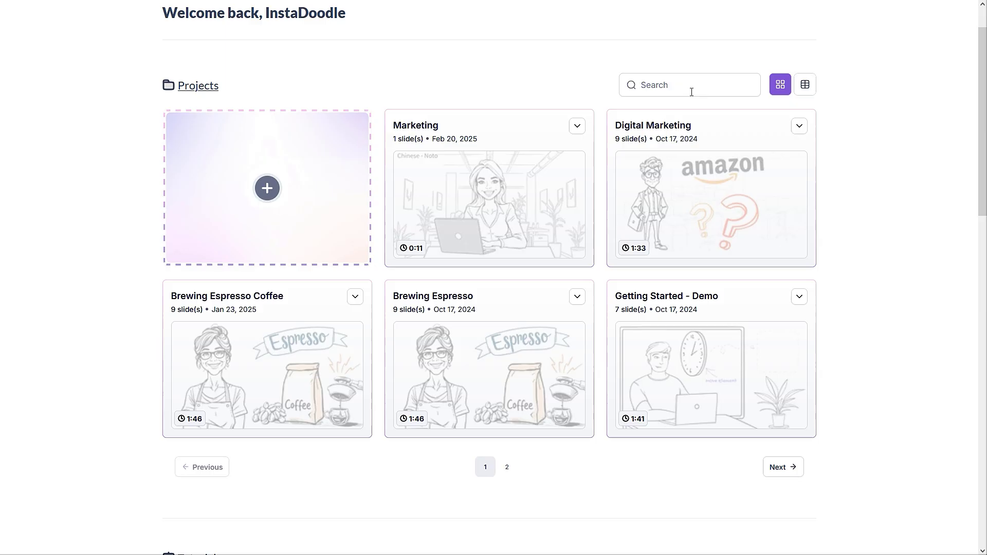
# Toggle projects to table view and back to grid, check Marketing's options, then begin a new project.
pyautogui.click(807, 93)
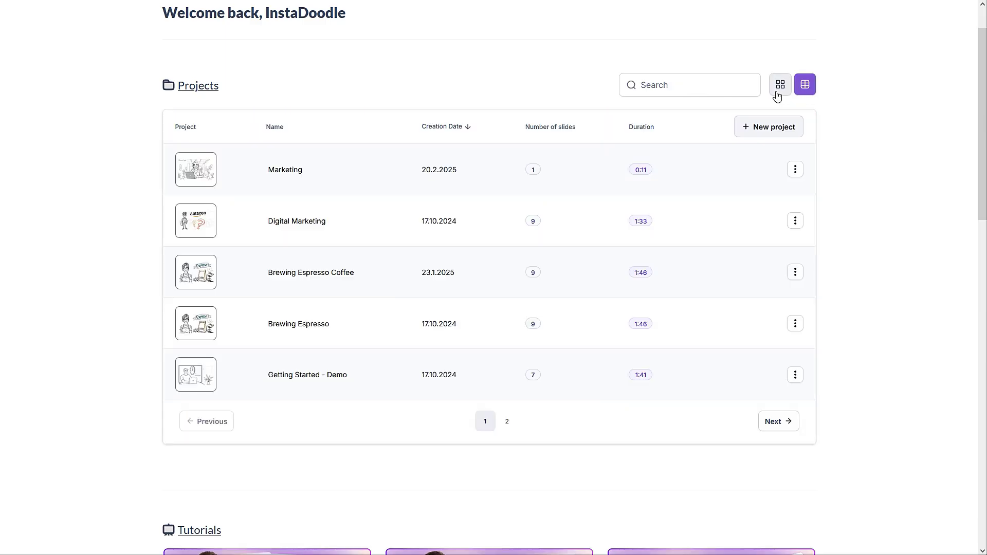
pyautogui.click(777, 94)
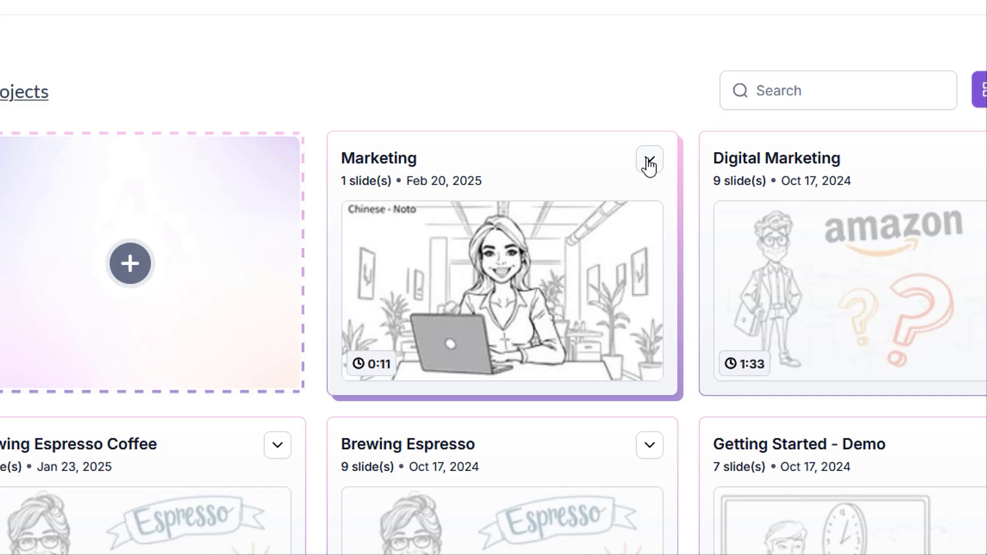
pyautogui.click(577, 126)
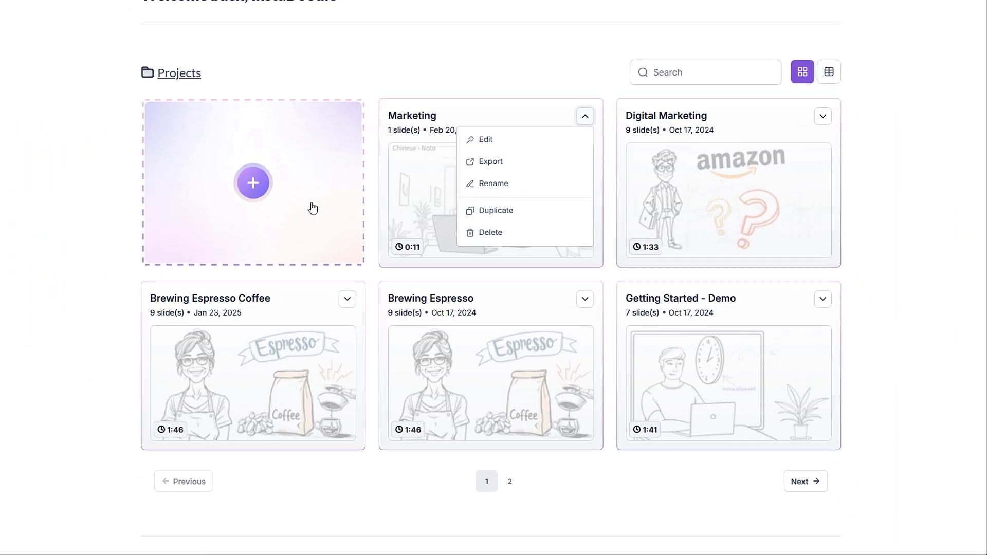
pyautogui.click(329, 216)
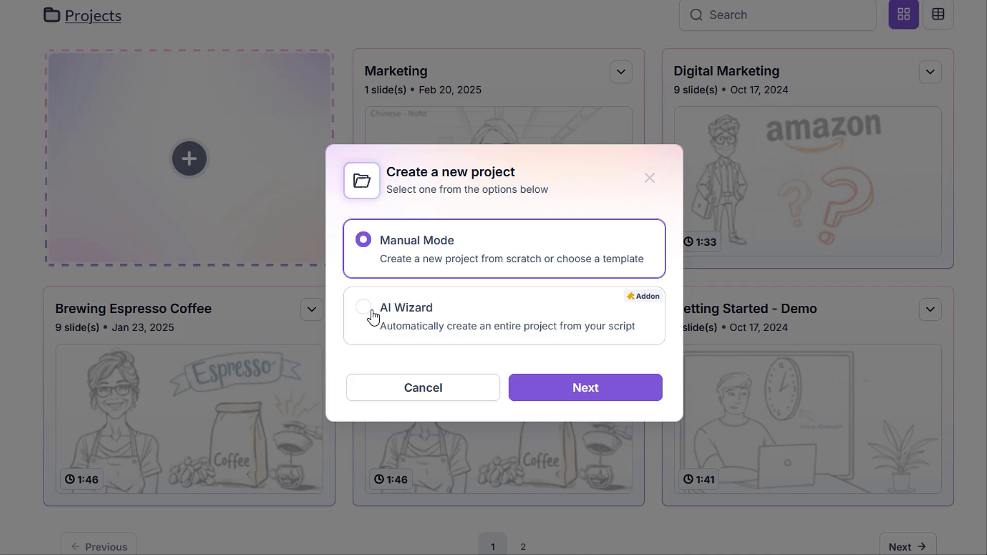
# Pick Manual Mode over AI Wizard and create the project from the Empty Project template.
pyautogui.click(365, 309)
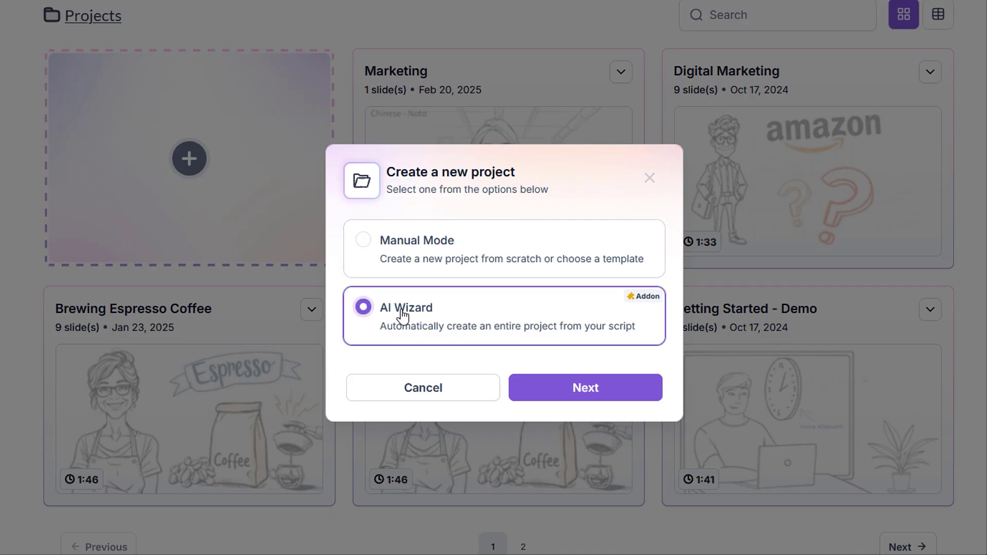
pyautogui.click(365, 241)
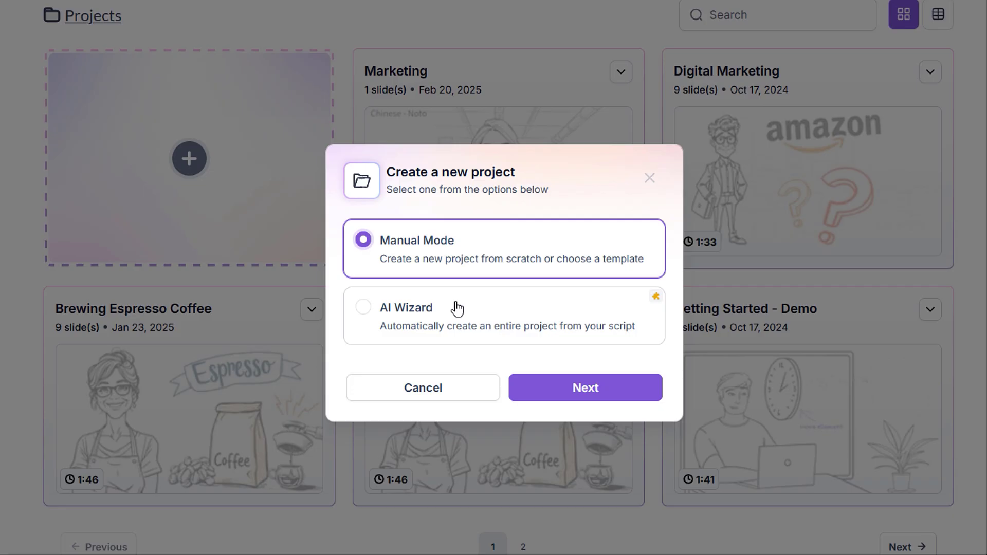
pyautogui.click(565, 393)
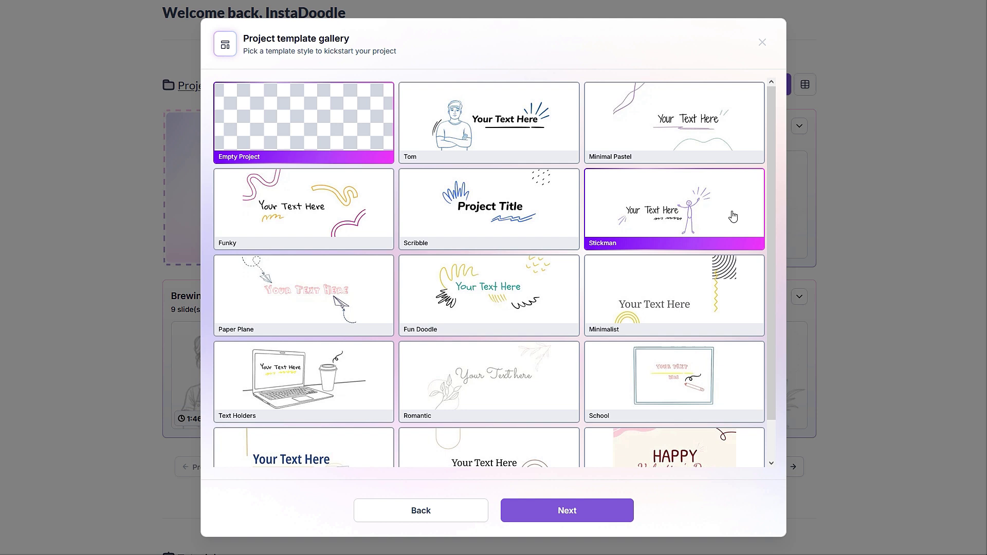
pyautogui.moveTo(772, 181); pyautogui.dragTo(778, 244)
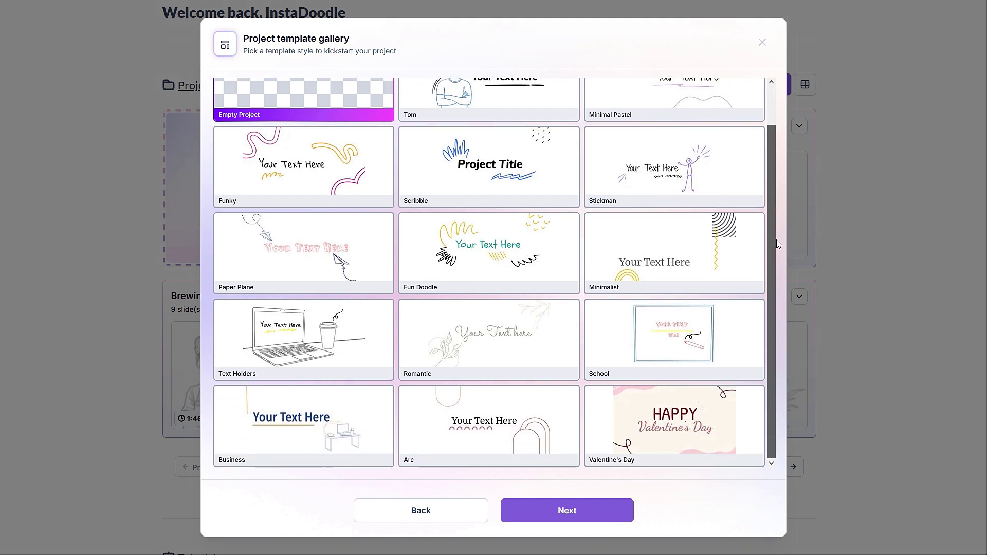
pyautogui.scroll(2, 772, 173)
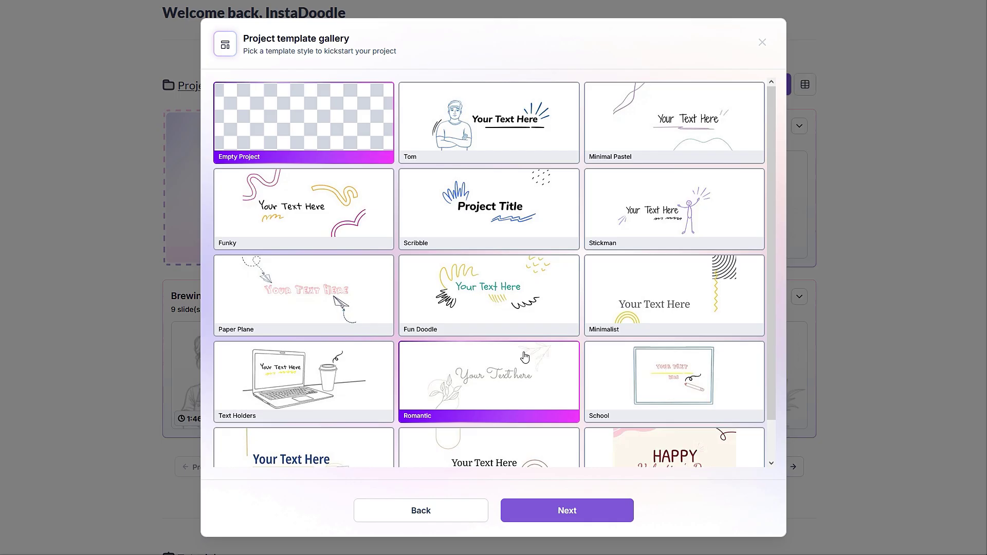
pyautogui.click(569, 509)
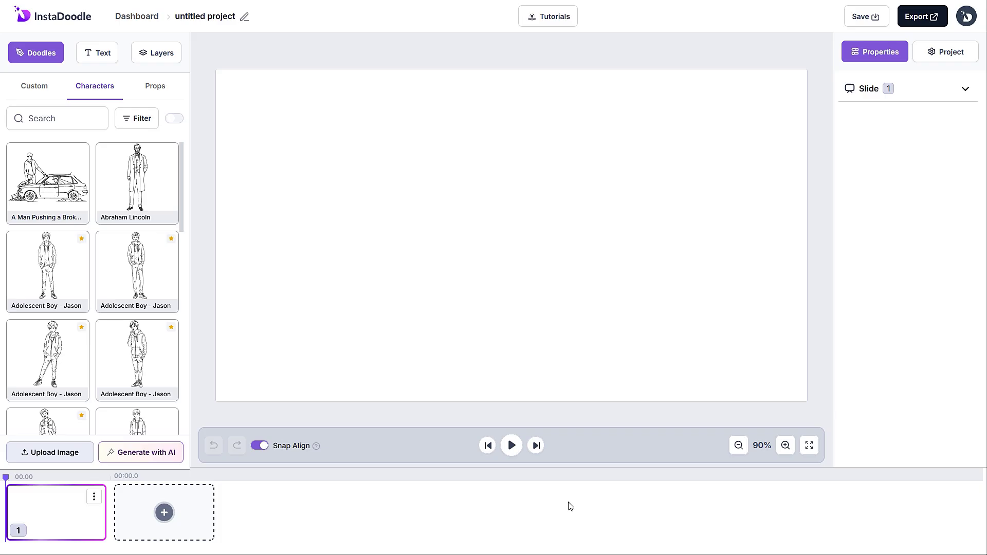
# Zoom the page out and back to 90%, and try enlarging then fitting the slide to the workspace.
pyautogui.hotkey('ctrl', '-')
pyautogui.hotkey('ctrl', '-')
pyautogui.hotkey('ctrl', '-')
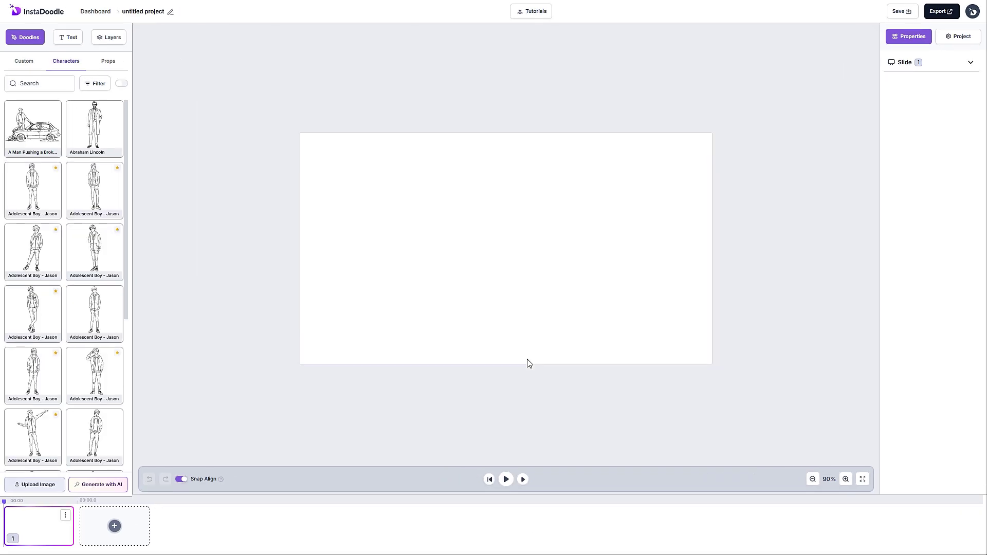
pyautogui.hotkey('ctrl', '-')
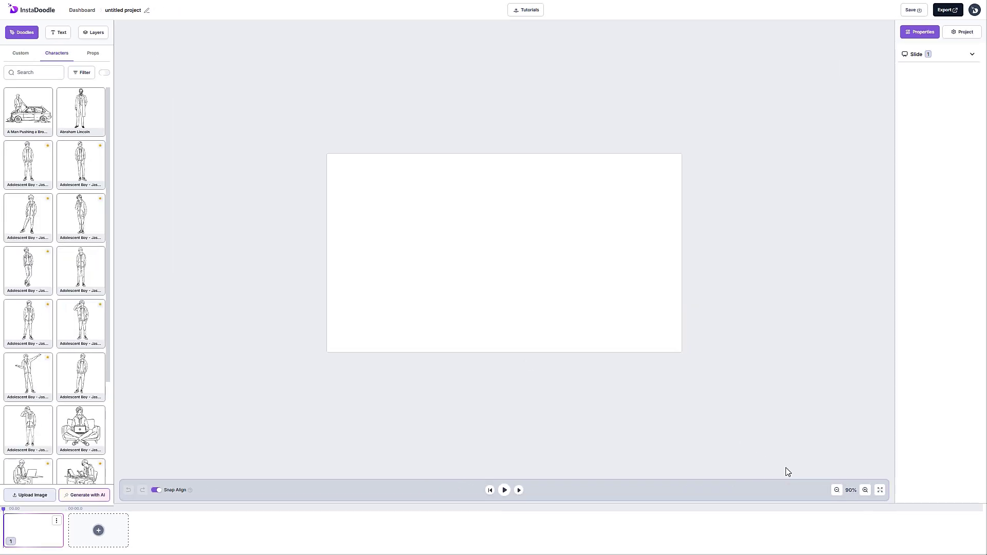
pyautogui.click(879, 490)
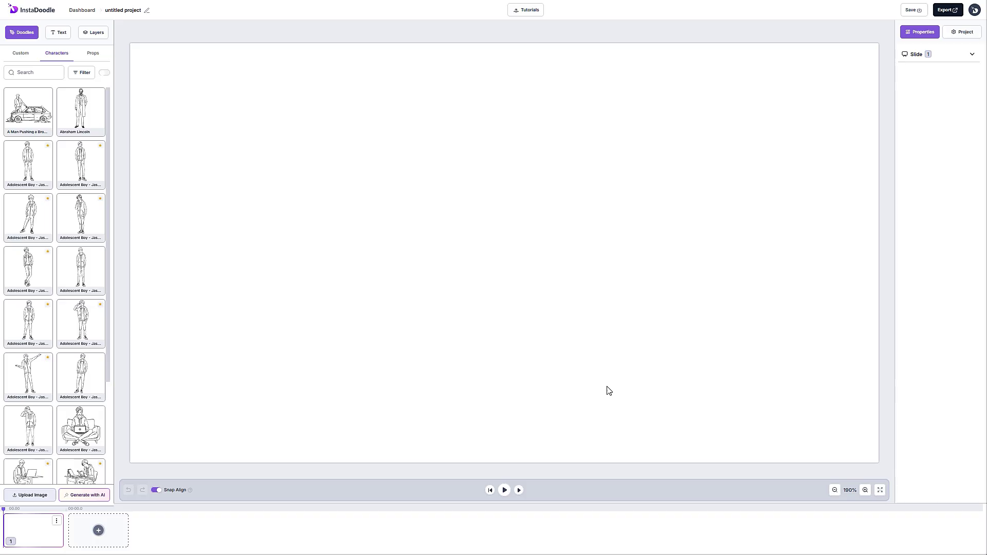
pyautogui.hotkey('ctrl', '+')
pyautogui.hotkey('ctrl', '+')
pyautogui.hotkey('ctrl', '+')
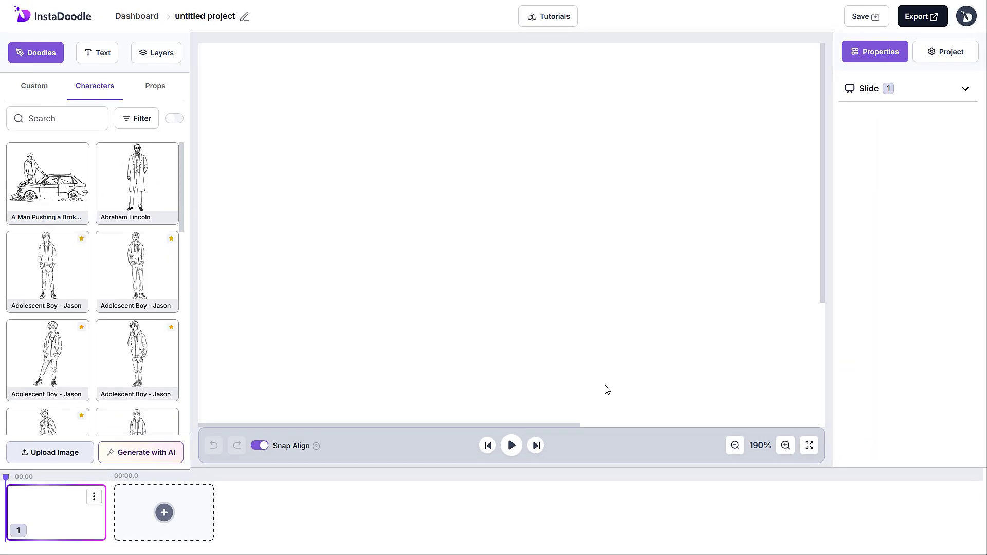
pyautogui.click(808, 446)
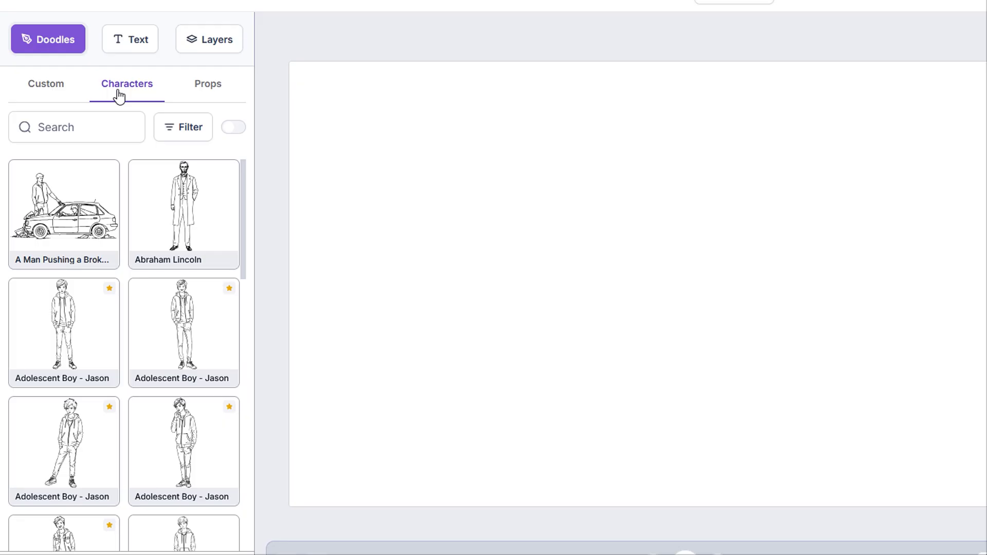
# Search the character library for 'sports man', then clear the search.
pyautogui.click(109, 121)
pyautogui.write('s')
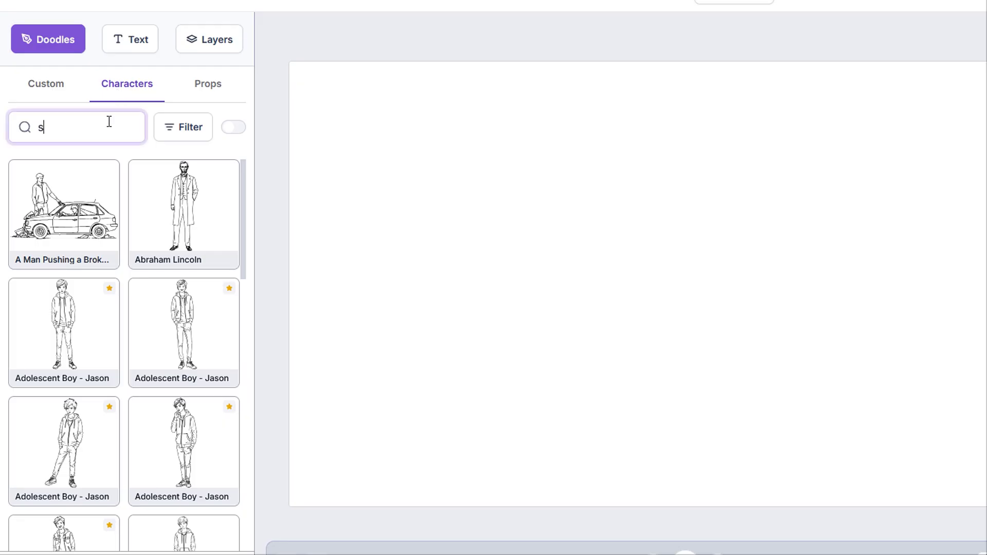
pyautogui.write('ports man')
pyautogui.moveTo(107, 122); pyautogui.dragTo(23, 132)
pyautogui.press('BackSpace')
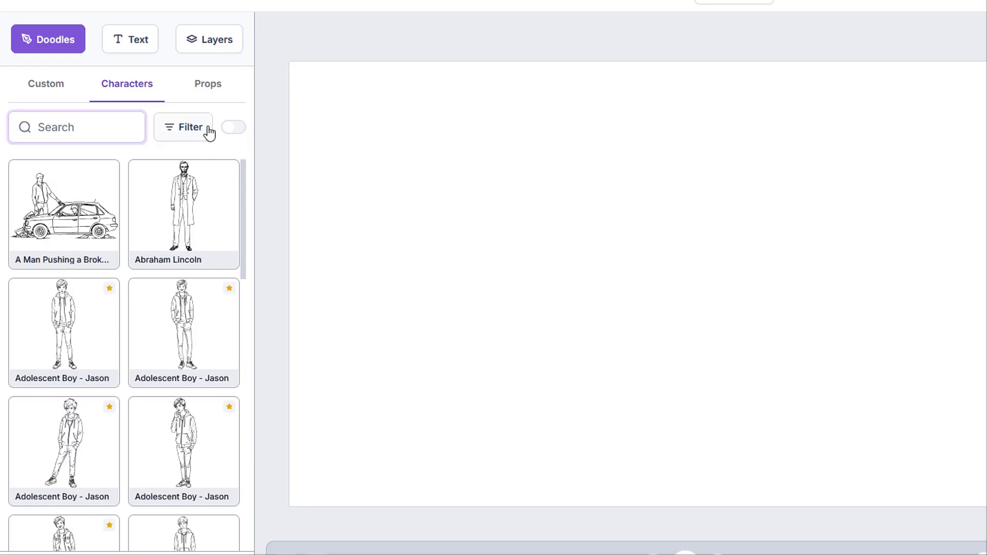
# Filter characters to Stickman and place Stickman Wondering and Stickman Reading Book on the slide.
pyautogui.click(209, 132)
pyautogui.scroll(-5, 196, 463)
pyautogui.click(196, 509)
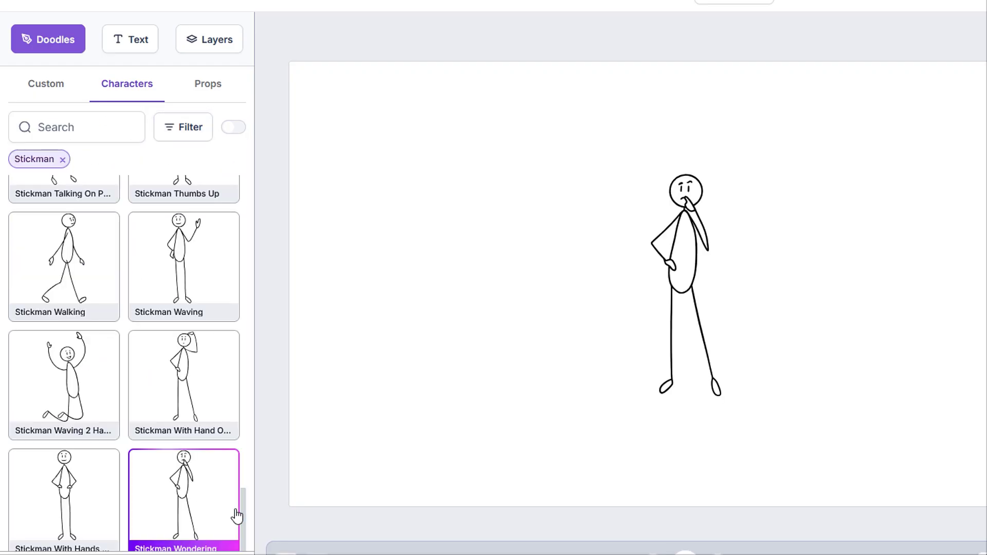
pyautogui.moveTo(242, 514); pyautogui.dragTo(264, 319)
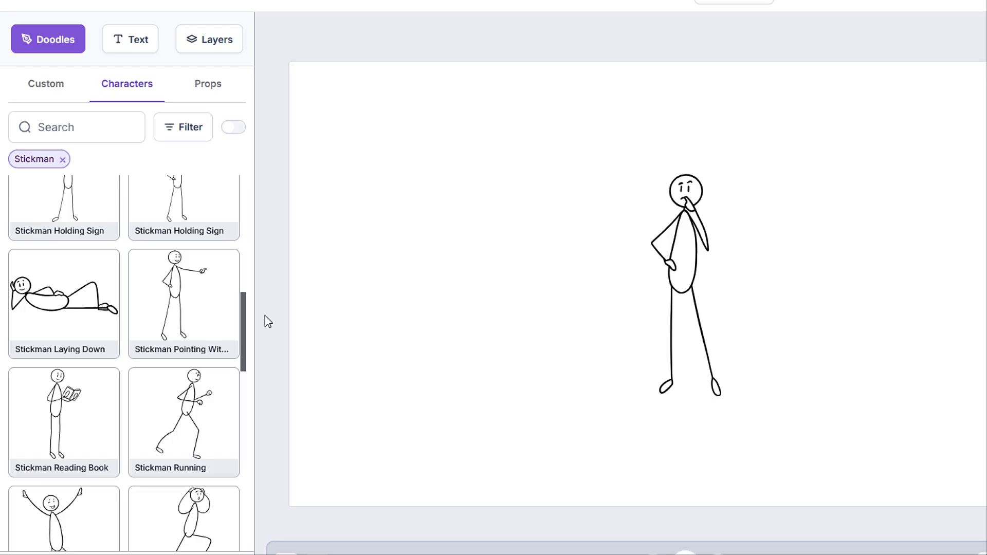
pyautogui.moveTo(77, 418); pyautogui.dragTo(687, 231)
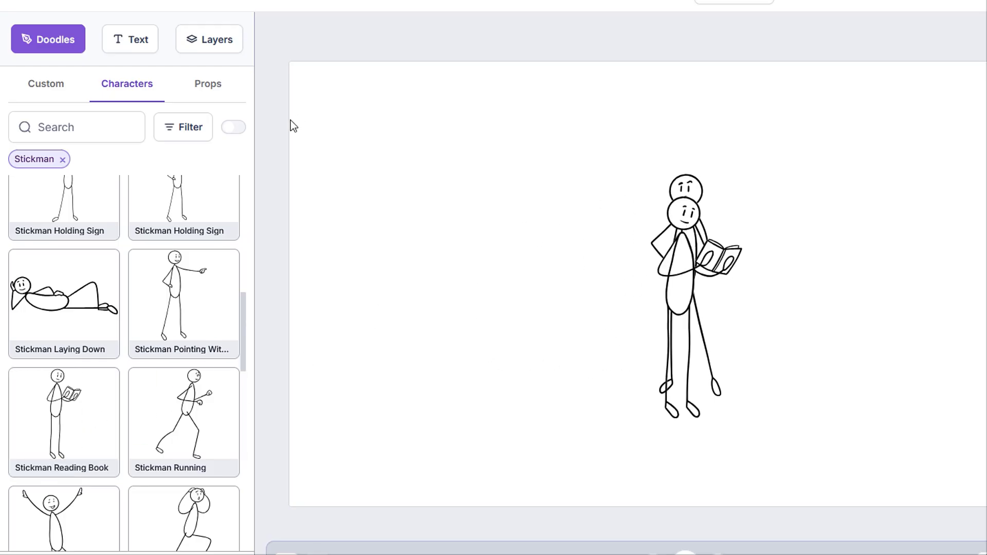
pyautogui.click(217, 97)
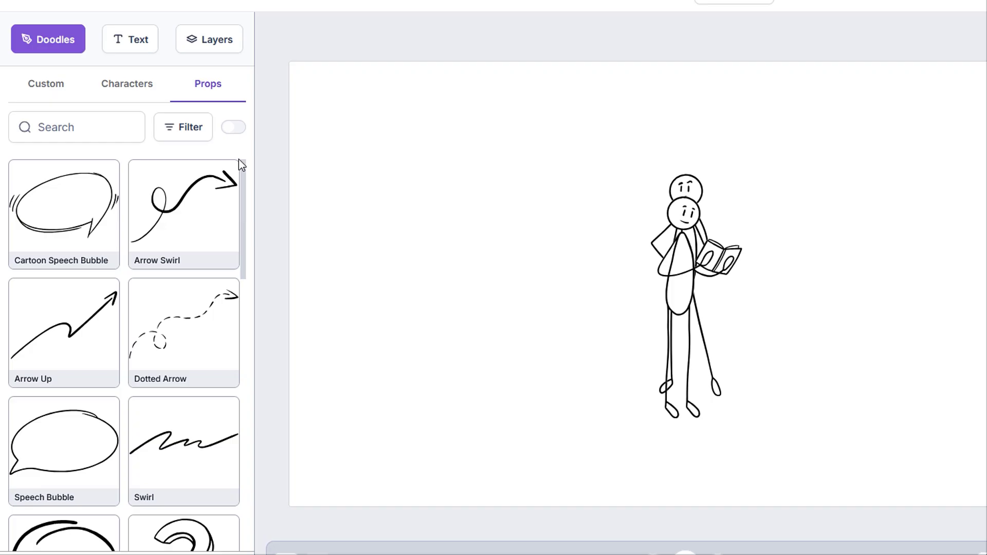
# Add the Question Mark prop from the Props library onto the slide.
pyautogui.moveTo(242, 192); pyautogui.dragTo(256, 241)
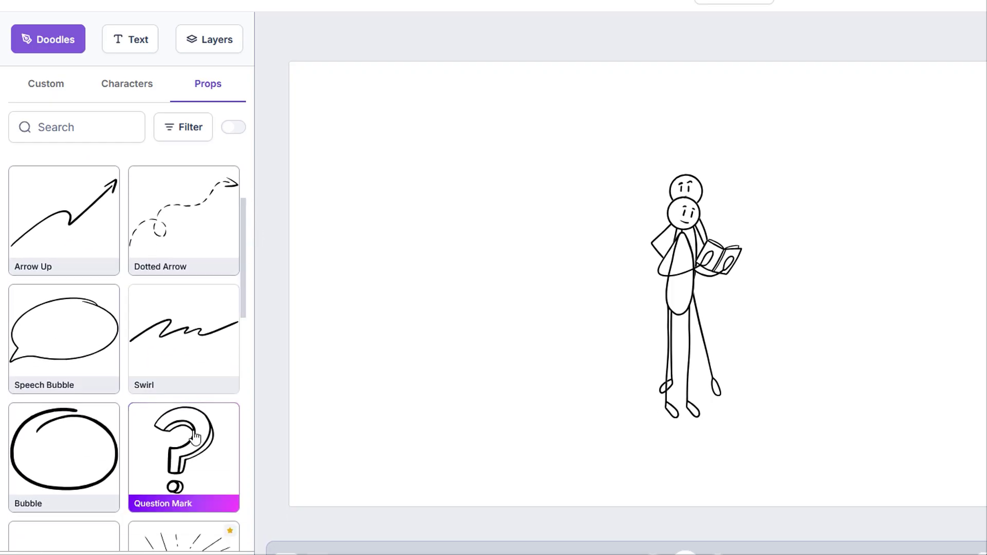
pyautogui.click(210, 447)
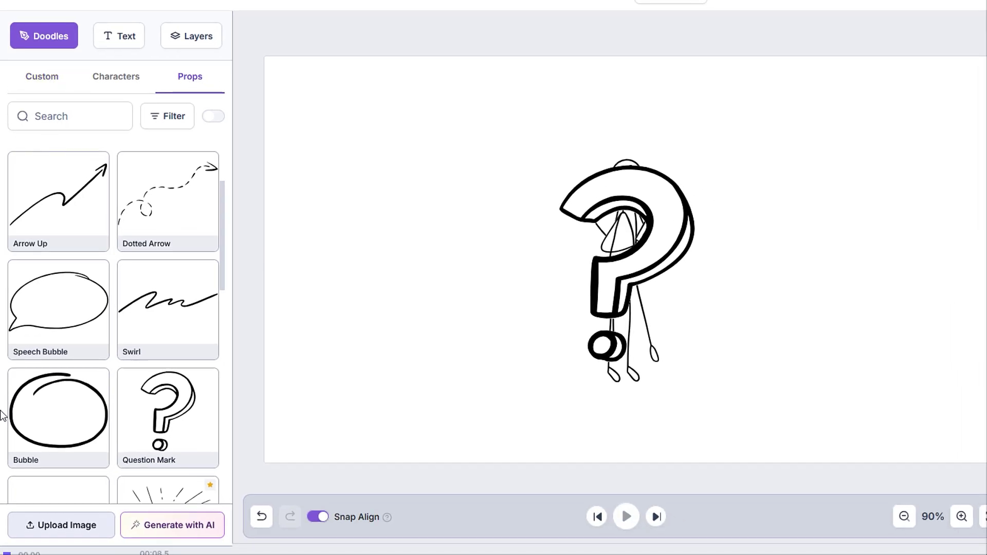
pyautogui.click(60, 527)
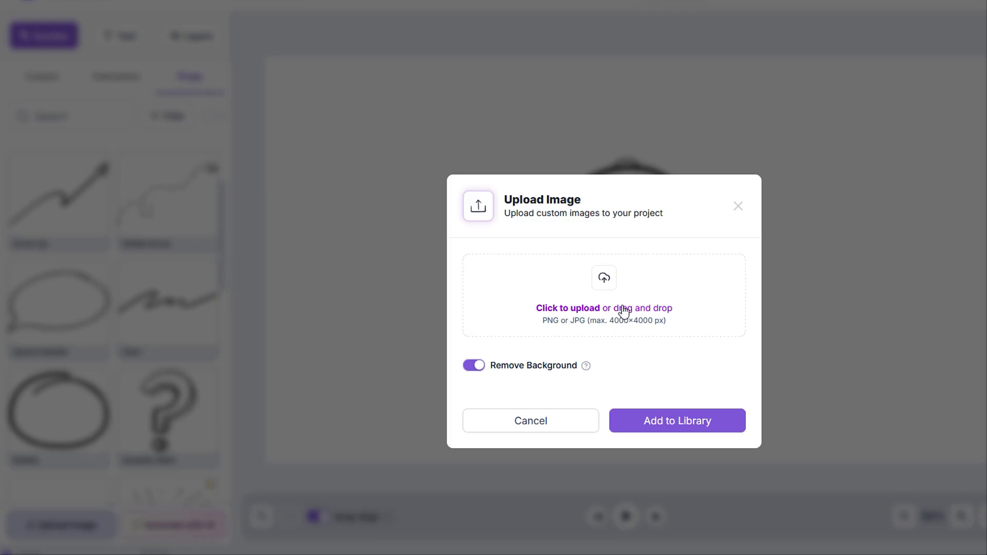
pyautogui.click(738, 206)
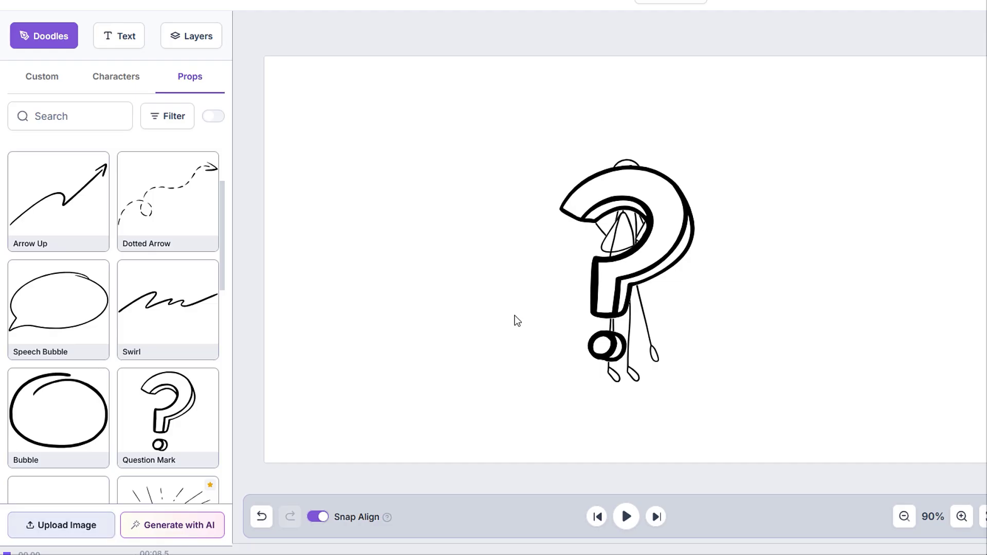
# Open Generate with AI and review its asset types (Element) and drawing styles (Mixed).
pyautogui.click(201, 524)
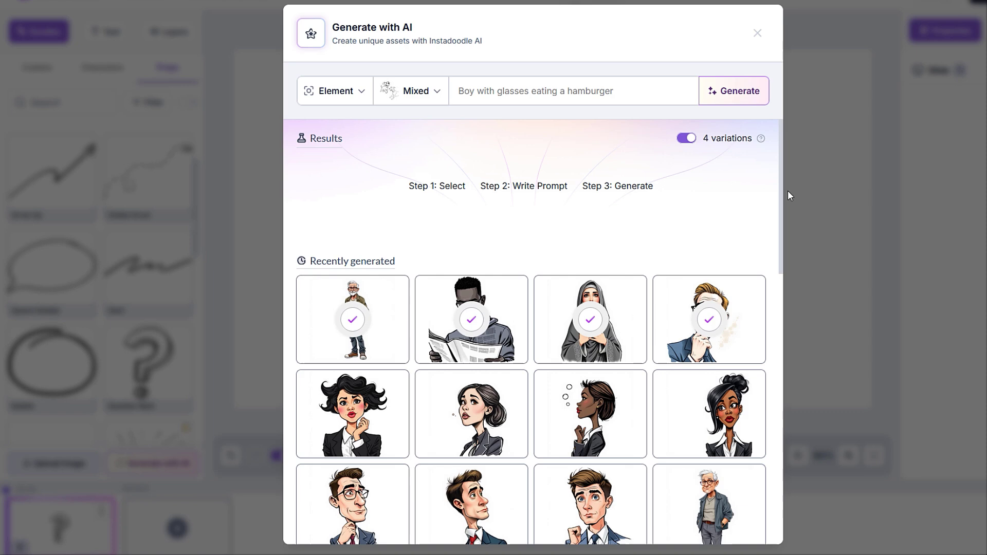
pyautogui.moveTo(779, 189)
pyautogui.mouseDown()
pyautogui.moveTo(785, 445)
pyautogui.moveTo(781, 172)
pyautogui.mouseUp()
pyautogui.click(356, 97)
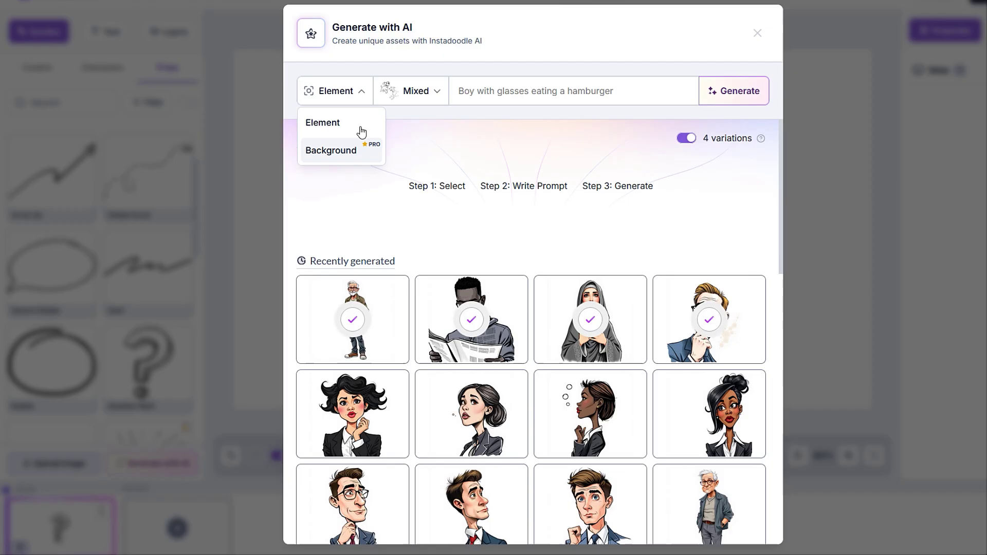
pyautogui.click(412, 92)
pyautogui.click(413, 103)
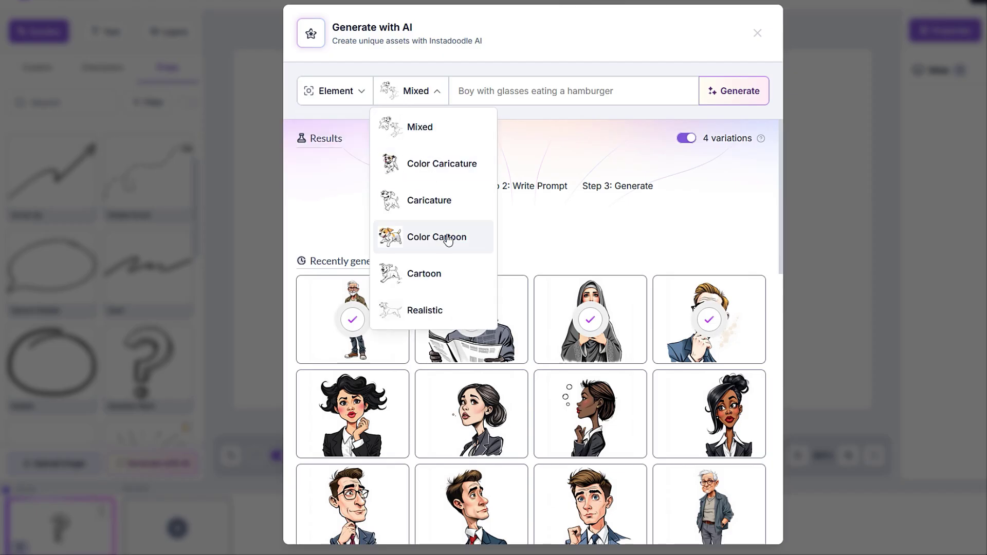
pyautogui.click(535, 245)
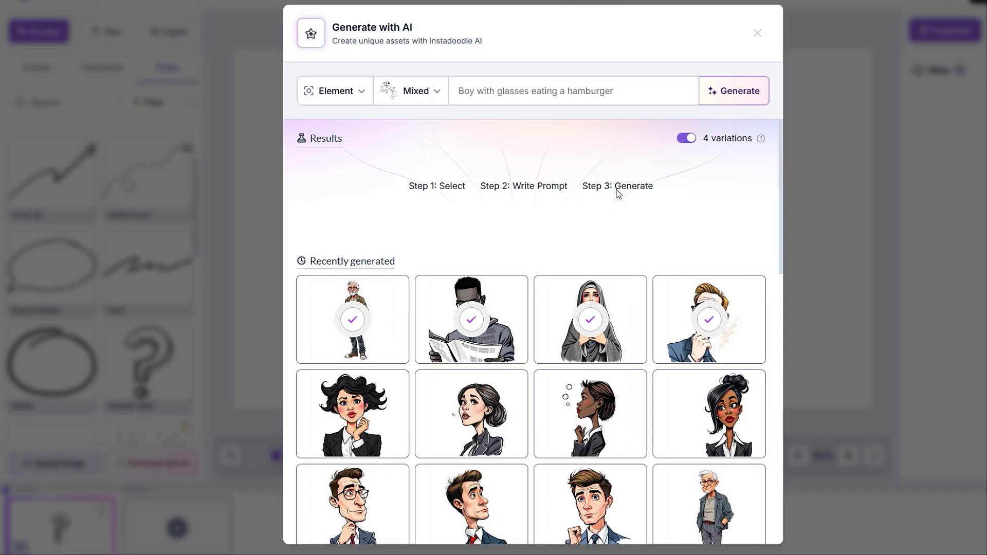
# Close the AI generator, show the Custom library, and open its search and project filter.
pyautogui.click(757, 33)
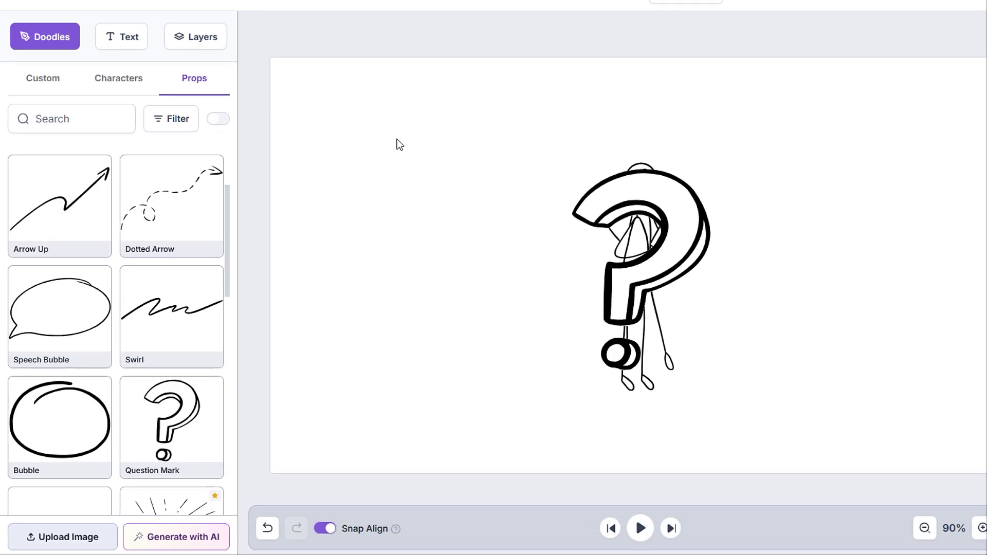
pyautogui.click(30, 82)
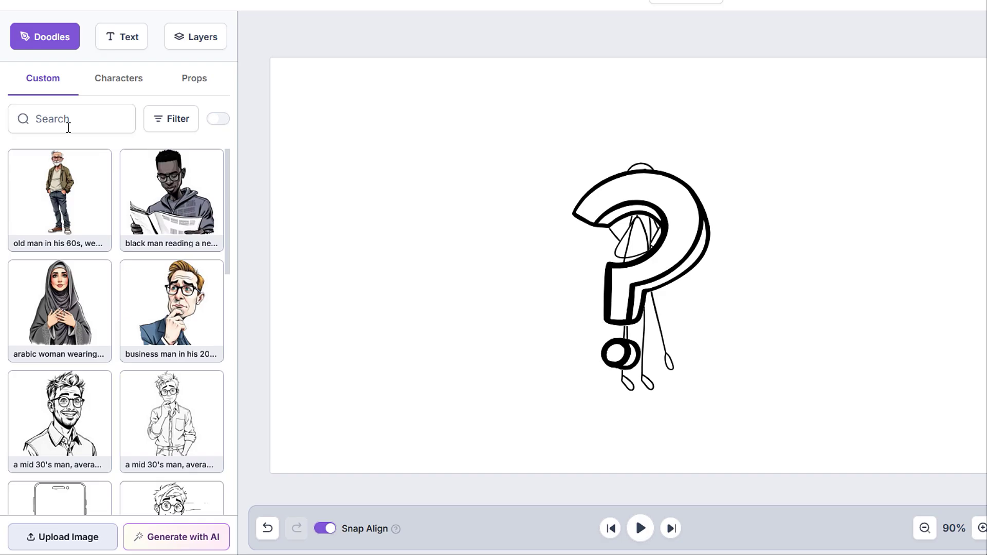
pyautogui.click(48, 119)
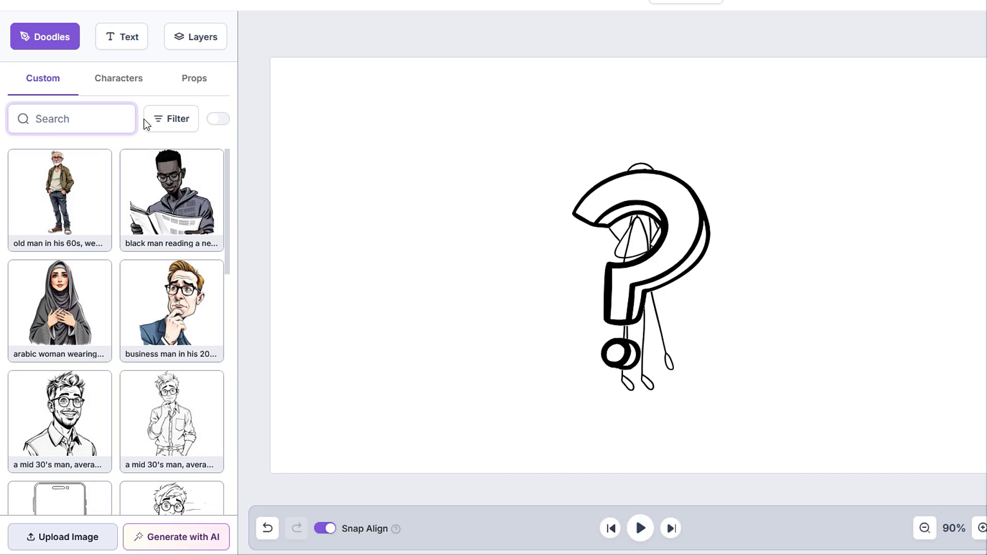
pyautogui.click(180, 125)
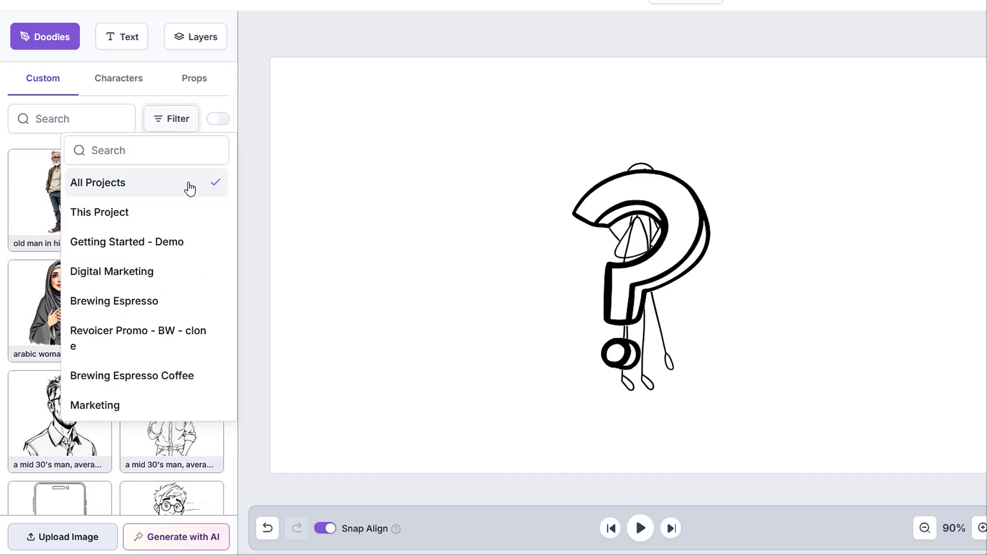
# Drag an Indie Flower text sample from the Text fonts onto the slide, then show Layers.
pyautogui.click(182, 119)
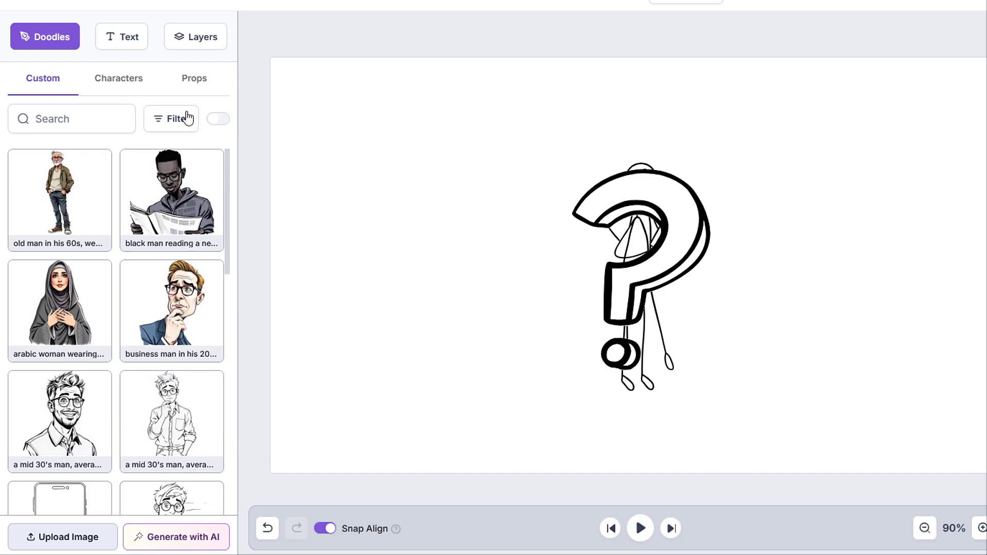
pyautogui.click(118, 41)
pyautogui.moveTo(234, 207); pyautogui.dragTo(239, 128)
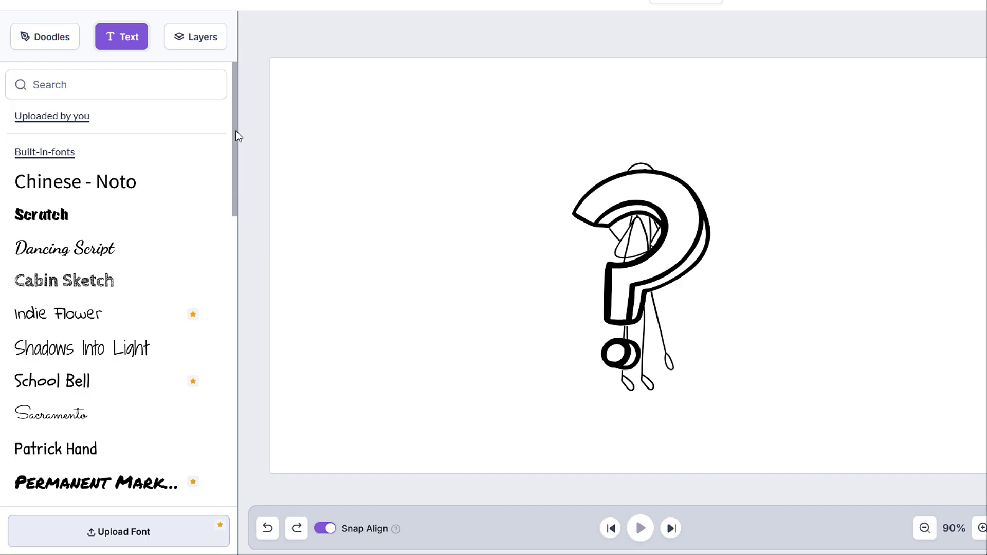
pyautogui.moveTo(236, 130); pyautogui.dragTo(238, 381)
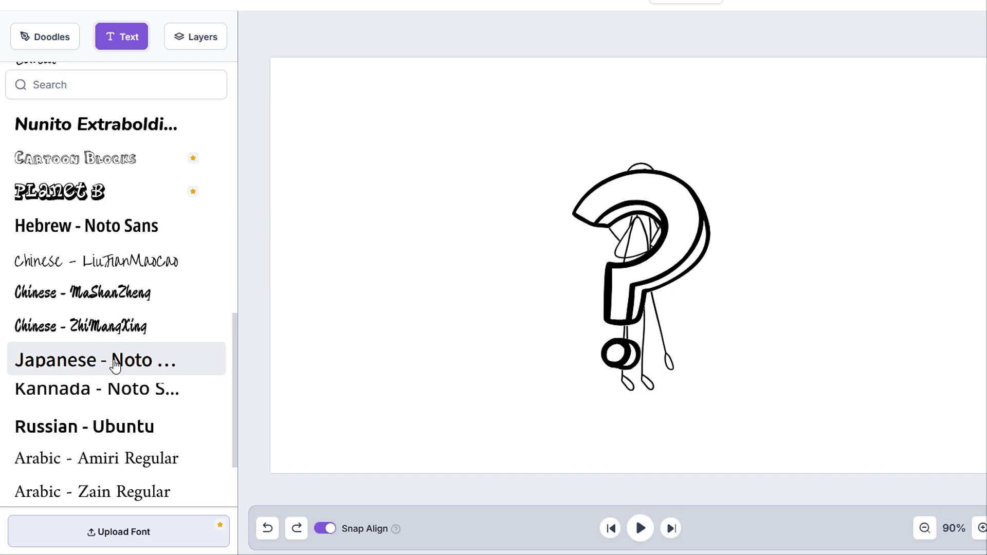
pyautogui.scroll(10, 103, 308)
pyautogui.moveTo(99, 227); pyautogui.dragTo(685, 156)
pyautogui.scroll(3, 149, 344)
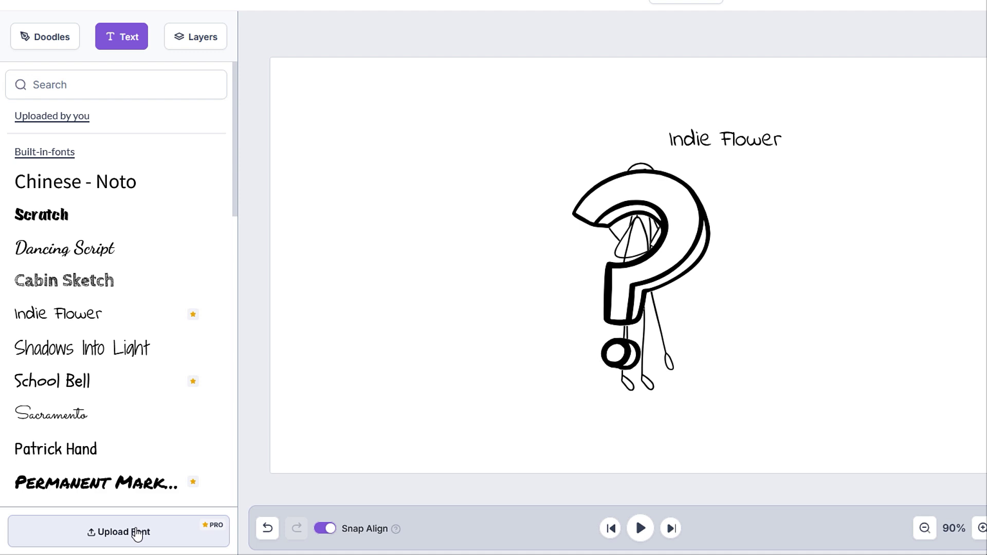
pyautogui.click(195, 42)
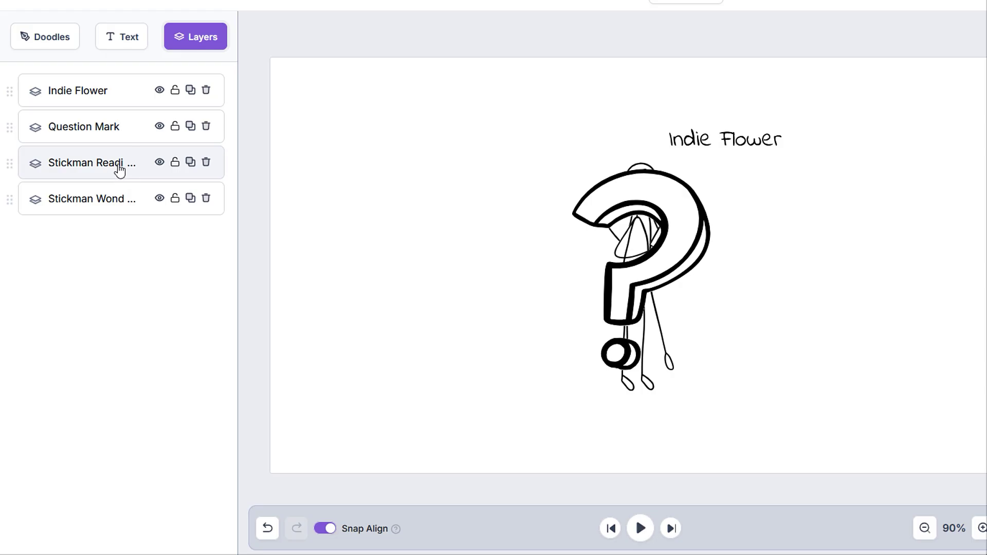
# Move the Stickman Reading layer above Question Mark, then return to Doodles.
pyautogui.moveTo(117, 170); pyautogui.dragTo(117, 133)
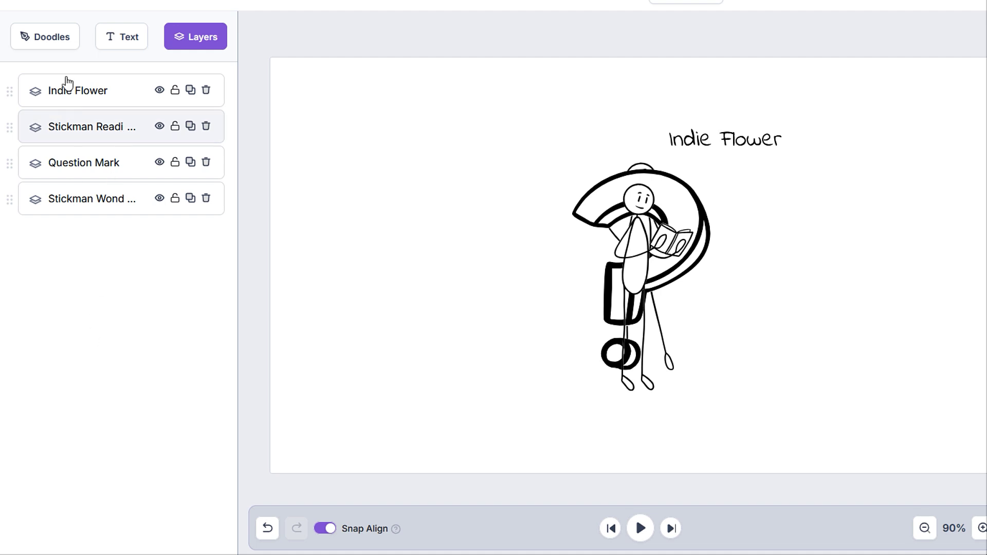
pyautogui.click(56, 39)
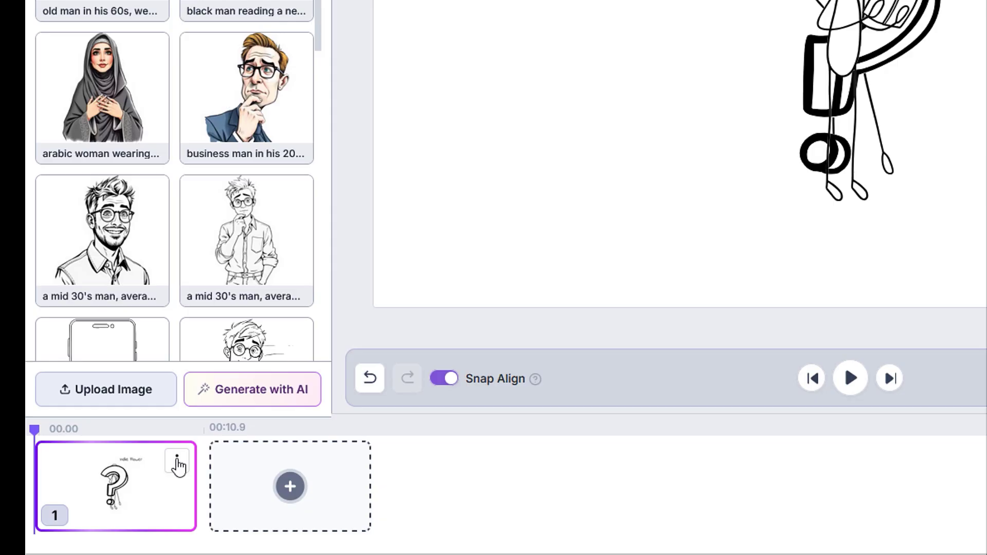
# Insert blank slides 2 and 3 from the timeline's + menu, then reselect slide 1.
pyautogui.click(177, 460)
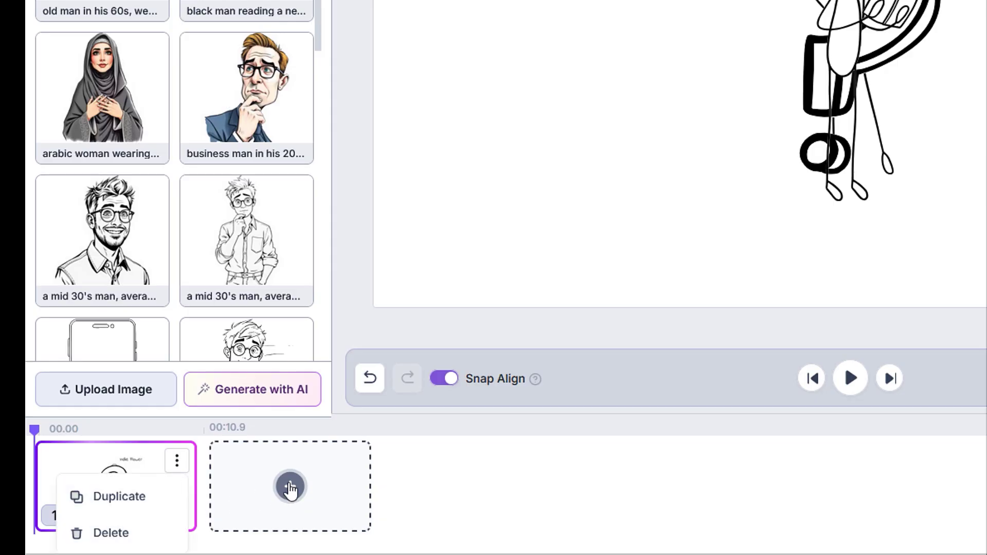
pyautogui.click(291, 487)
pyautogui.click(291, 487)
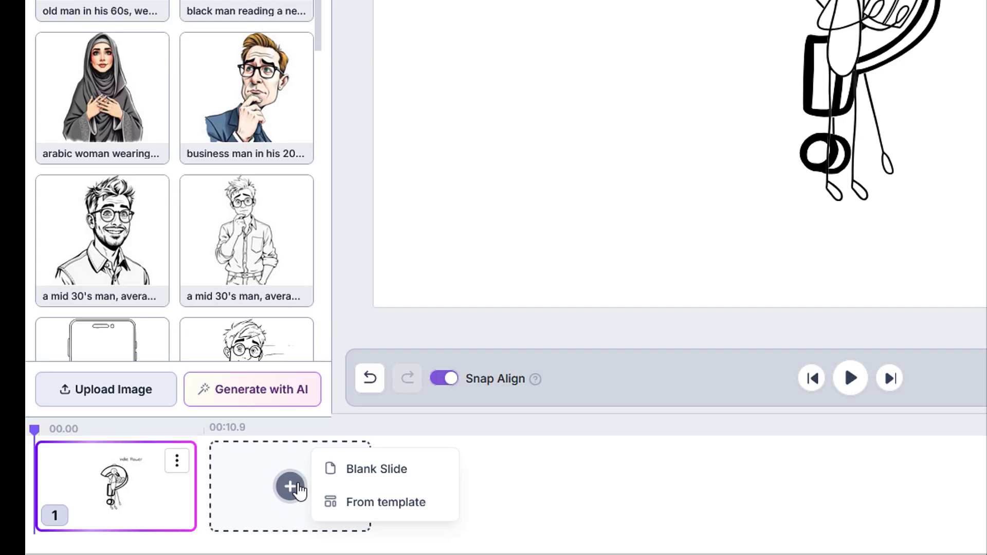
pyautogui.click(378, 470)
pyautogui.click(463, 485)
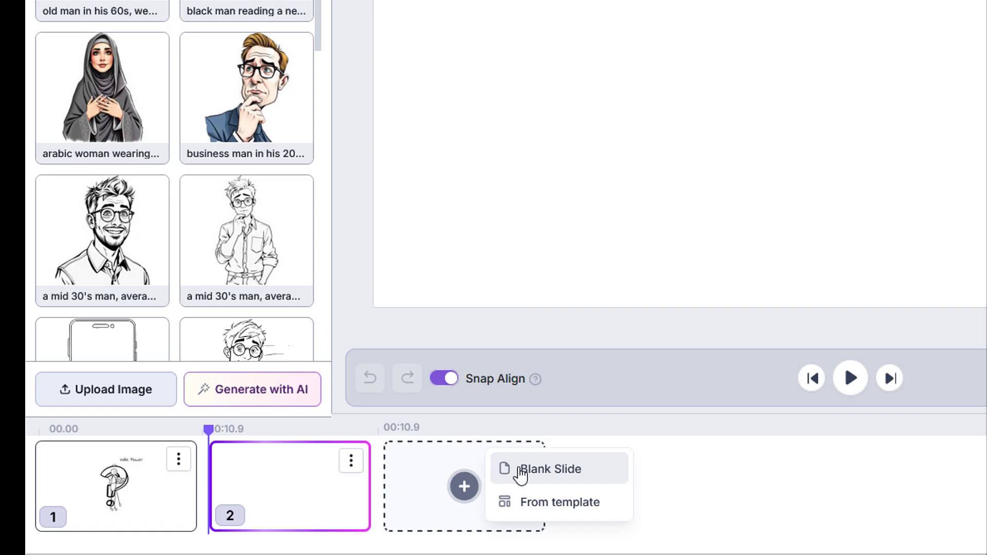
pyautogui.click(521, 476)
pyautogui.click(442, 491)
pyautogui.click(161, 490)
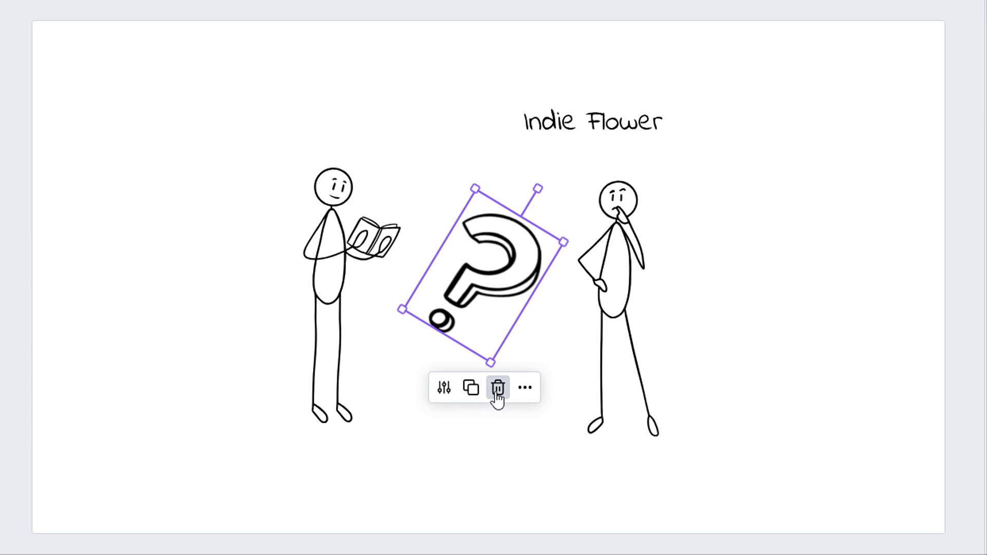
# Flip the question mark vertically as a trial, then flip it back upright.
pyautogui.click(525, 389)
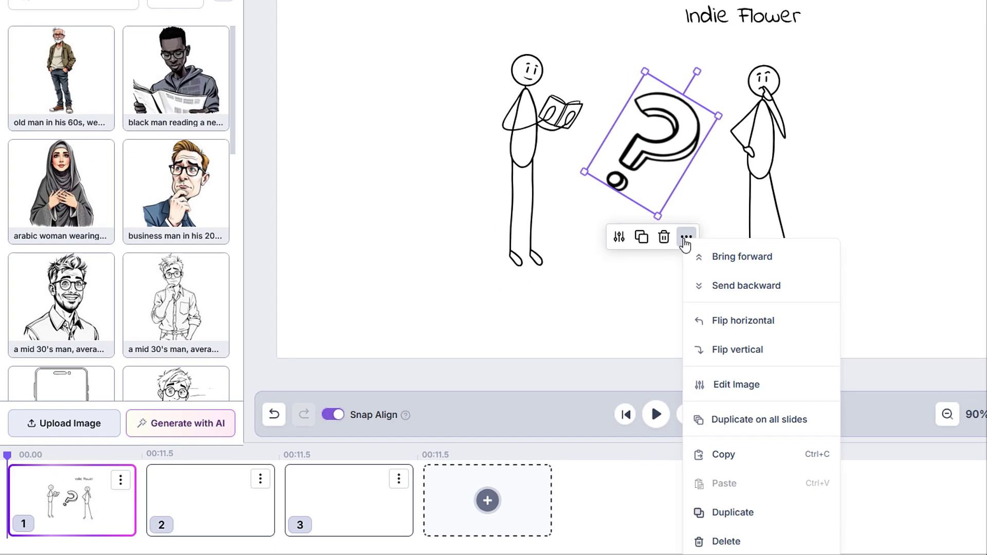
pyautogui.click(748, 350)
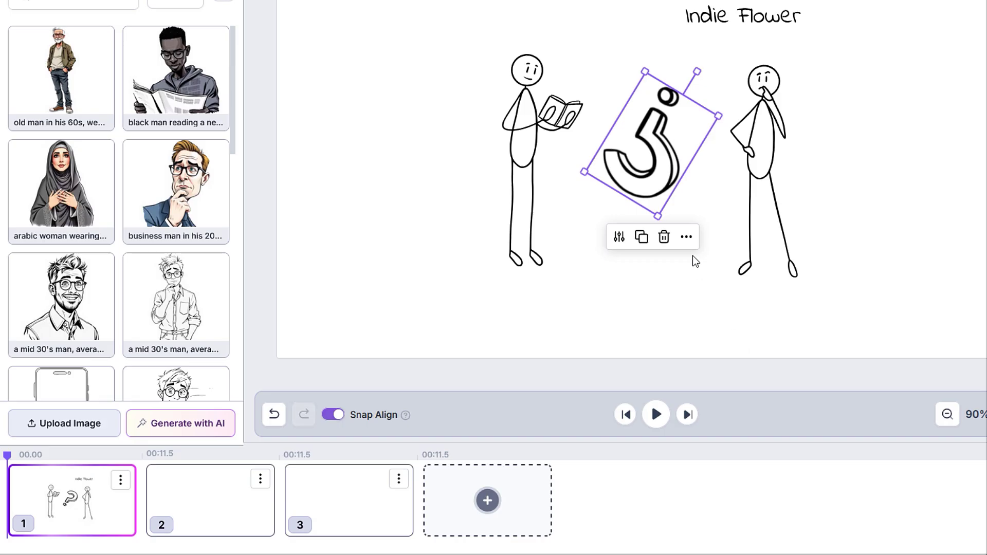
pyautogui.click(687, 241)
pyautogui.click(729, 350)
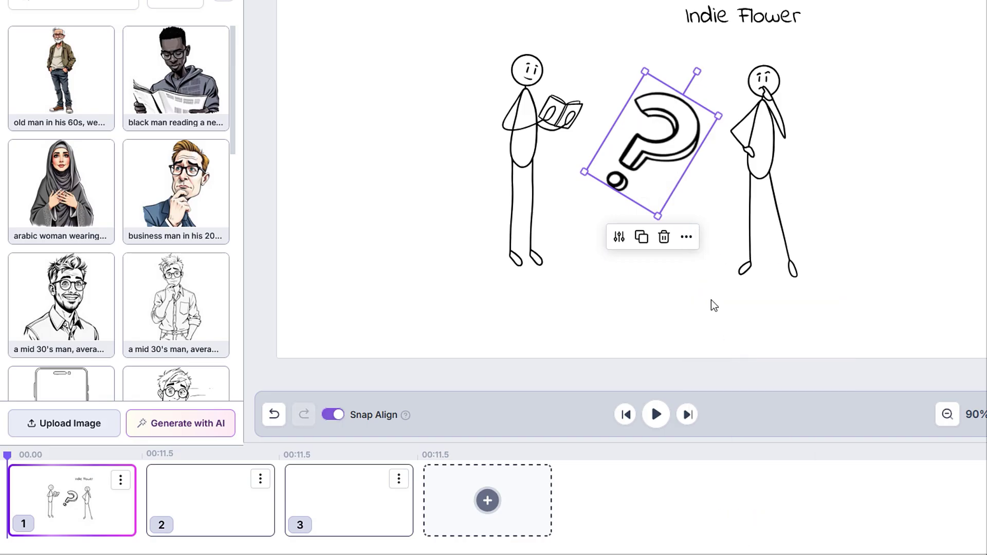
# Duplicate the upright question mark onto all slides.
pyautogui.click(688, 241)
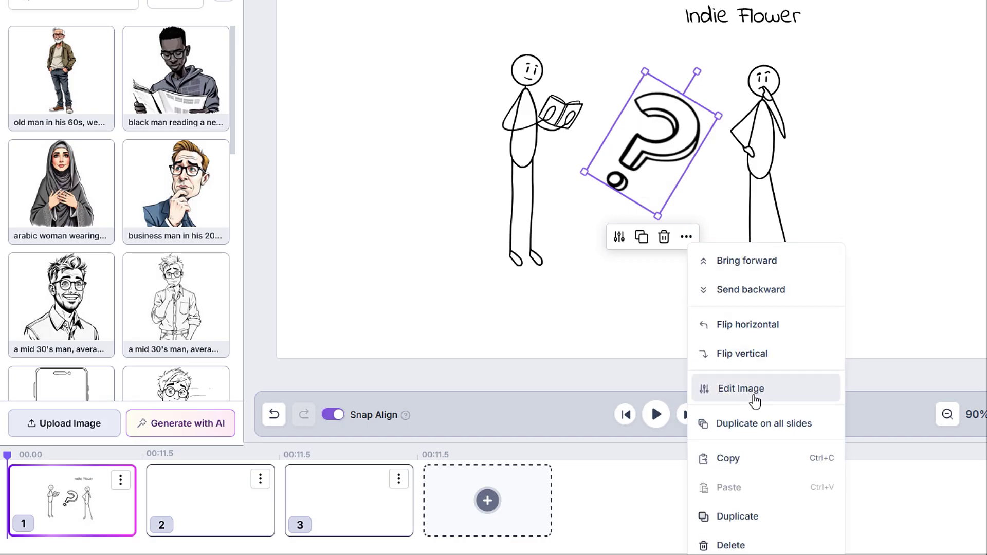
pyautogui.click(765, 425)
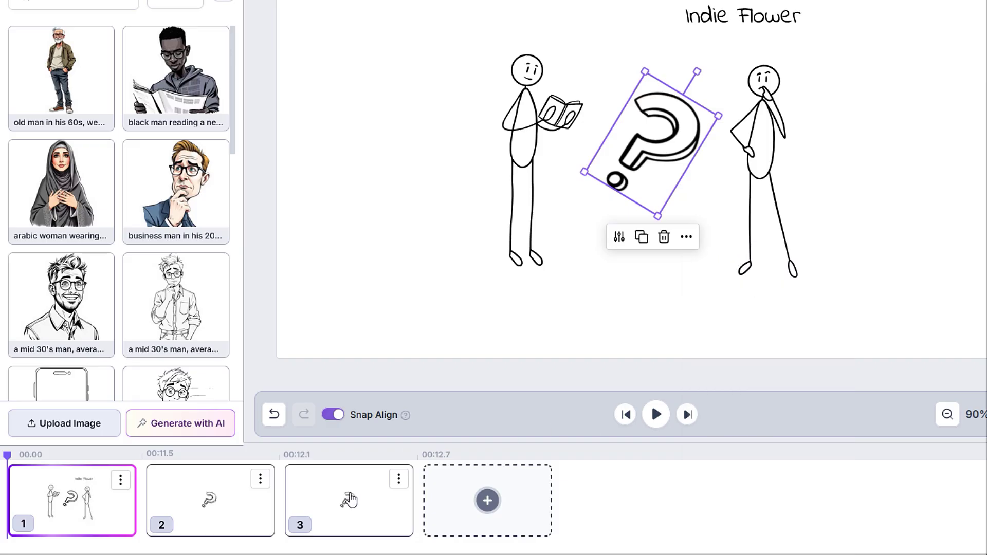
pyautogui.click(687, 238)
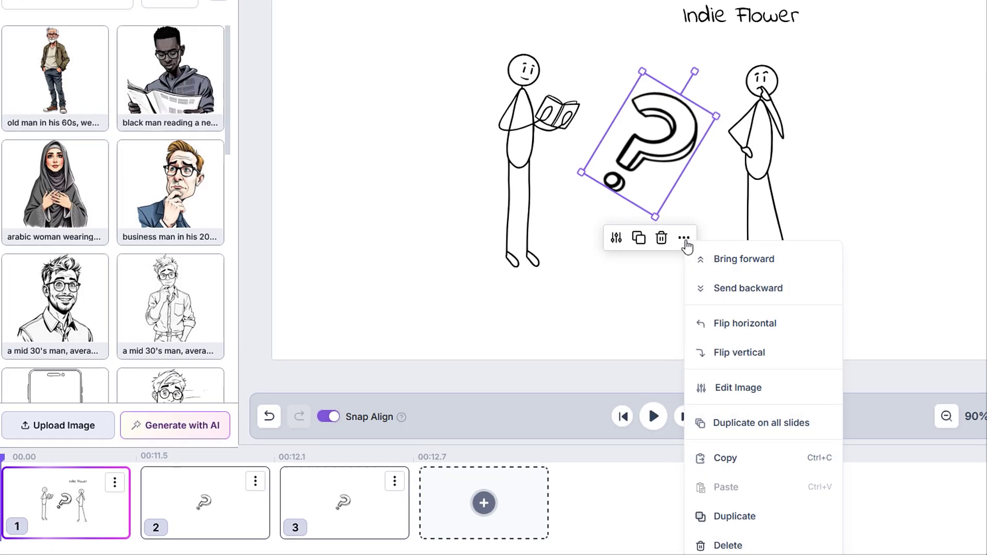
pyautogui.click(687, 238)
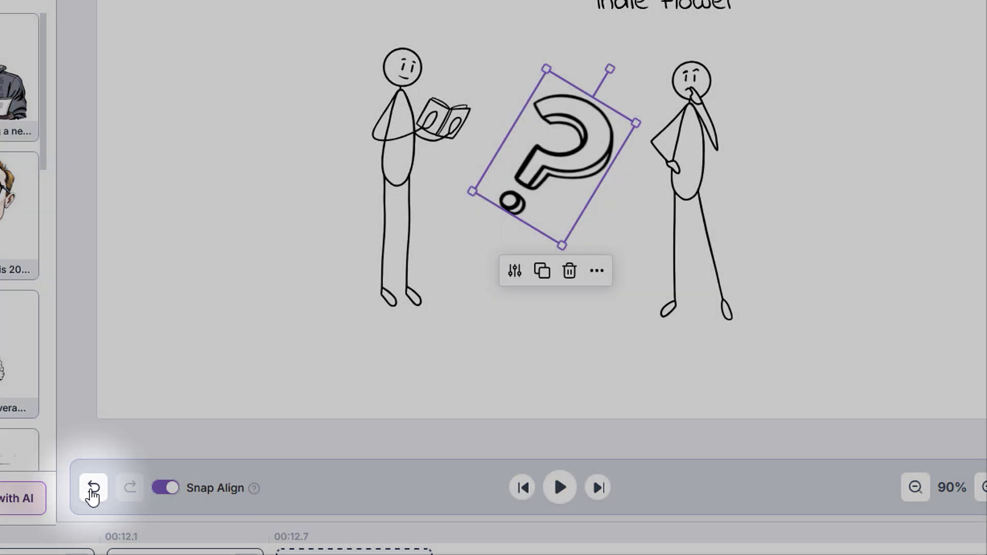
pyautogui.click(93, 494)
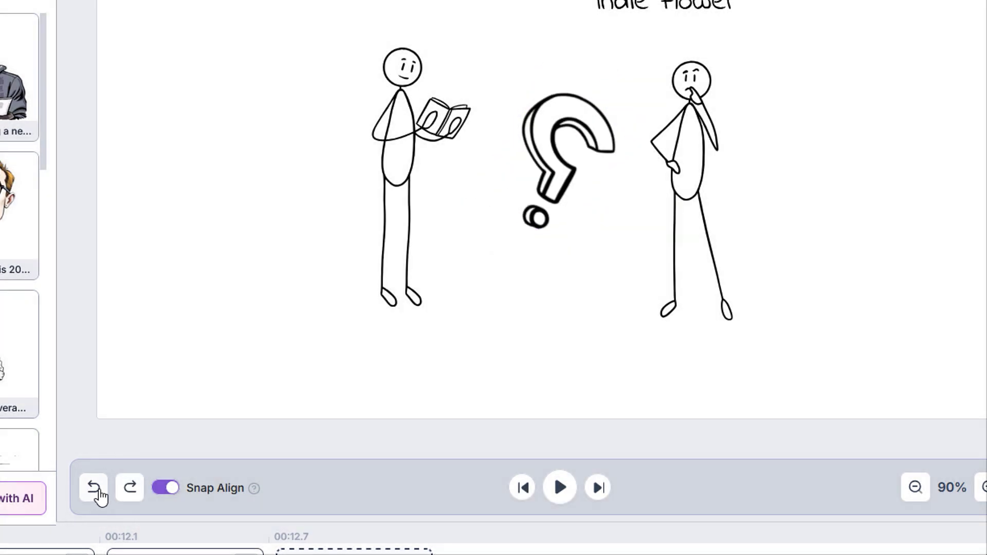
pyautogui.click(95, 494)
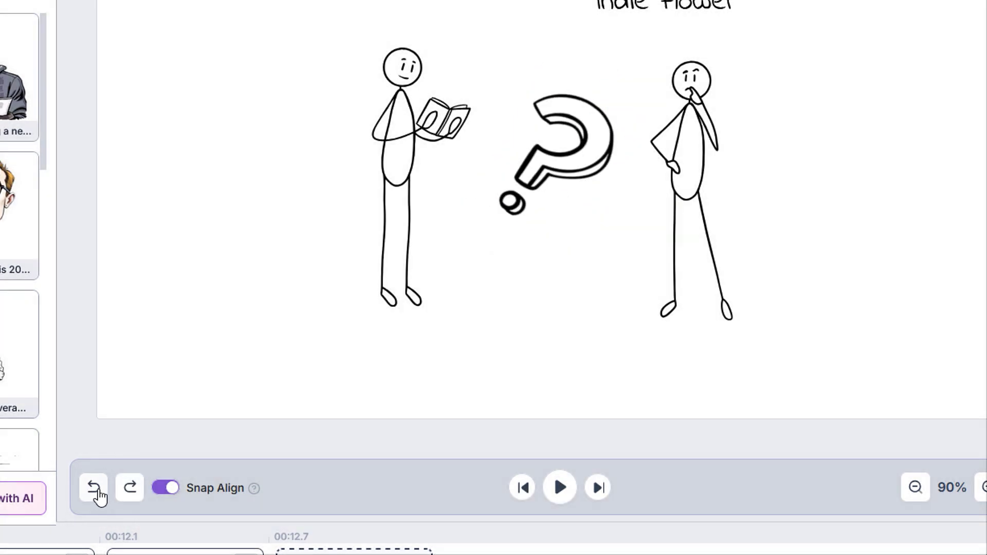
pyautogui.click(131, 494)
pyautogui.click(131, 494)
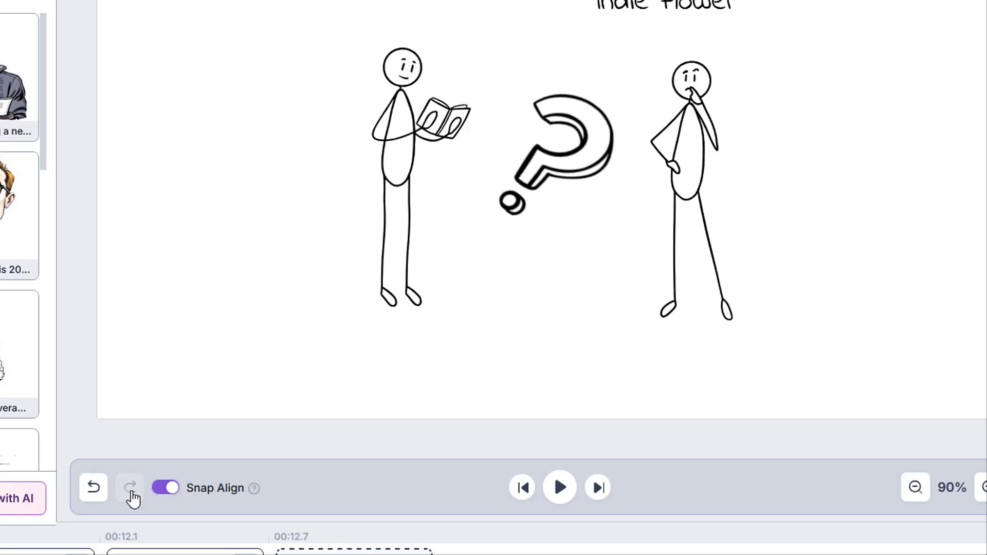
pyautogui.click(163, 494)
pyautogui.click(164, 494)
pyautogui.moveTo(547, 177); pyautogui.dragTo(568, 170)
pyautogui.click(165, 489)
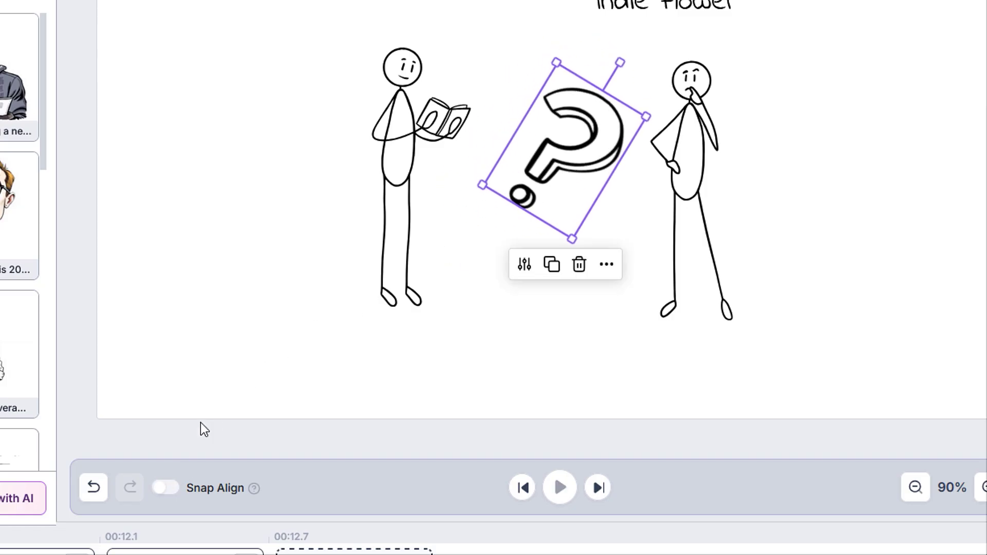
pyautogui.click(165, 489)
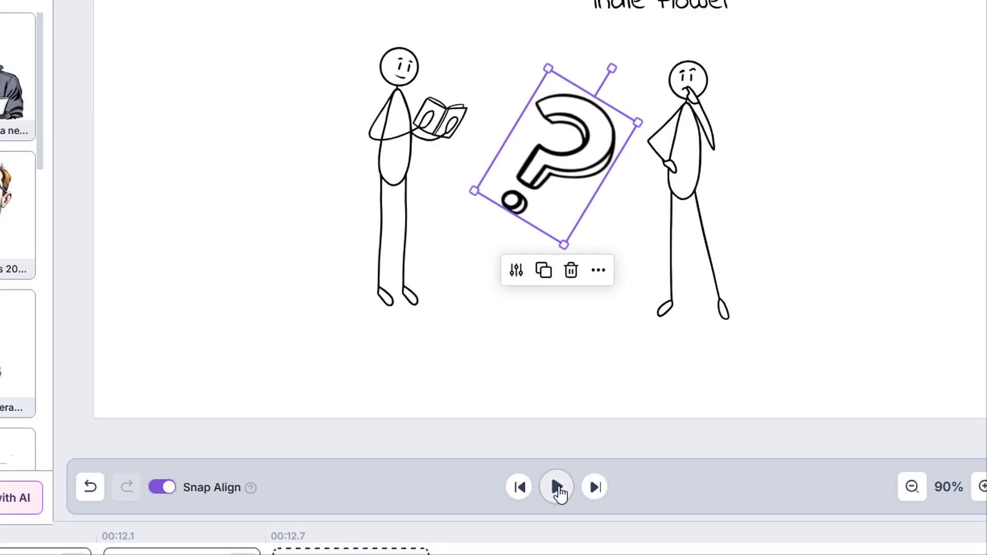
pyautogui.click(545, 421)
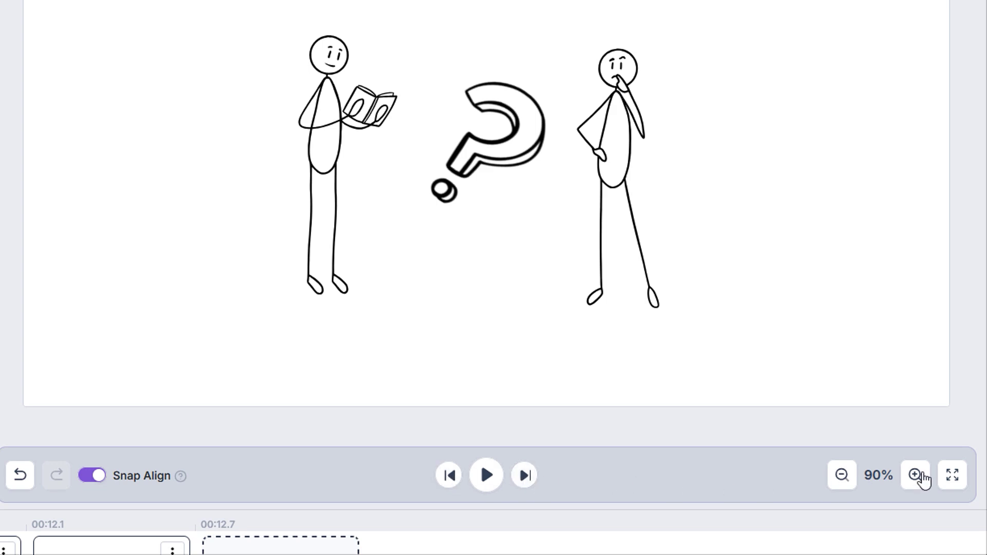
pyautogui.click(915, 476)
pyautogui.click(915, 475)
pyautogui.click(916, 475)
pyautogui.click(915, 476)
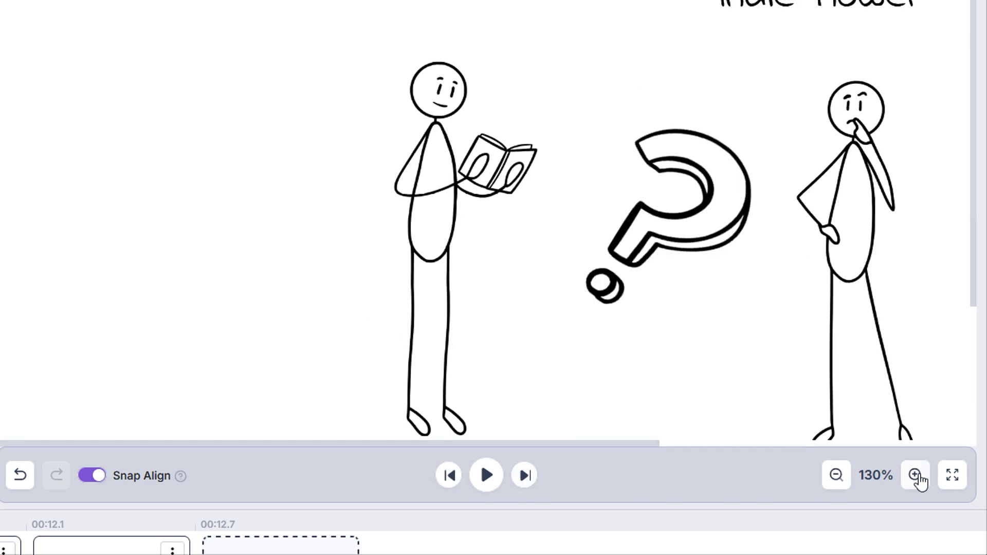
pyautogui.click(838, 478)
pyautogui.click(953, 477)
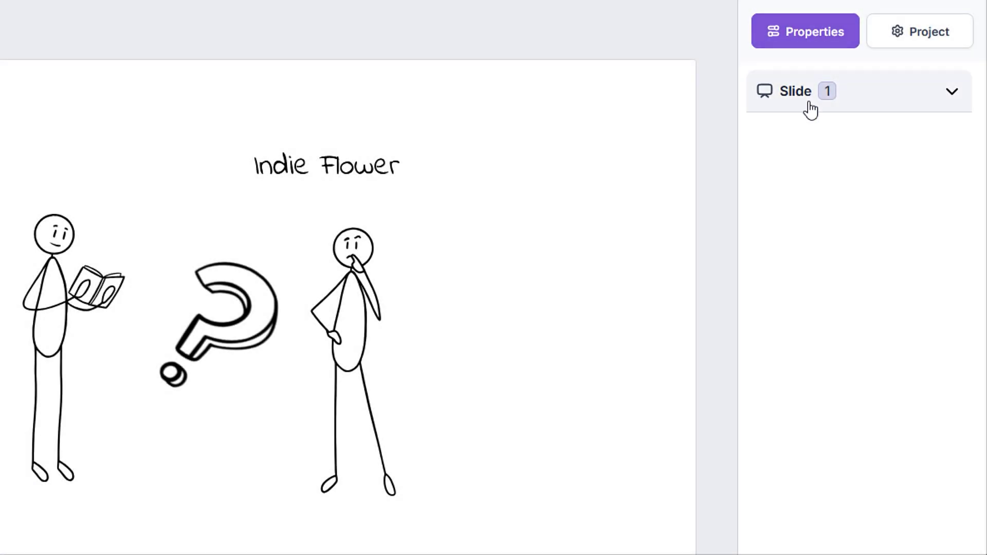
# Expand Slide 1's settings, keeping transition None and checking the 1x drawing speed.
pyautogui.click(811, 109)
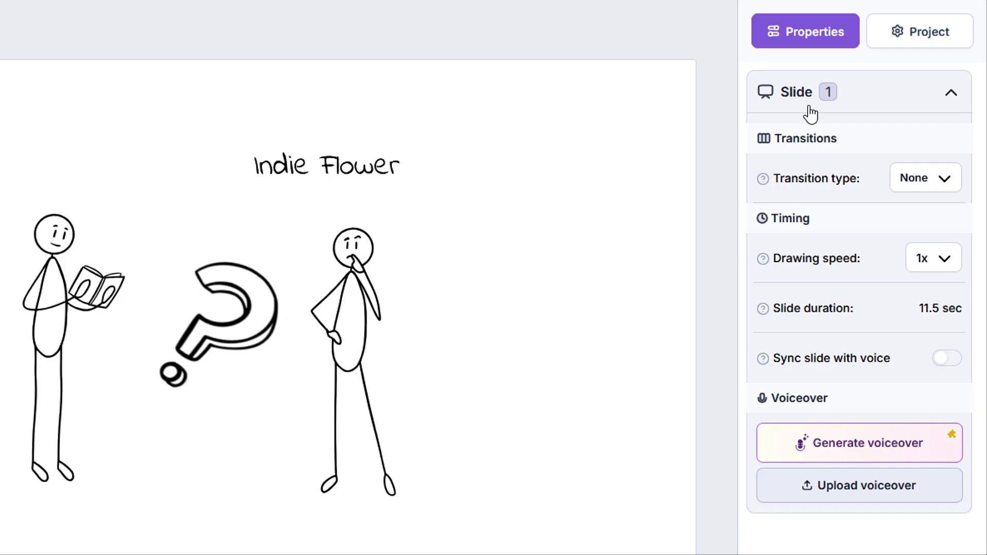
pyautogui.click(913, 186)
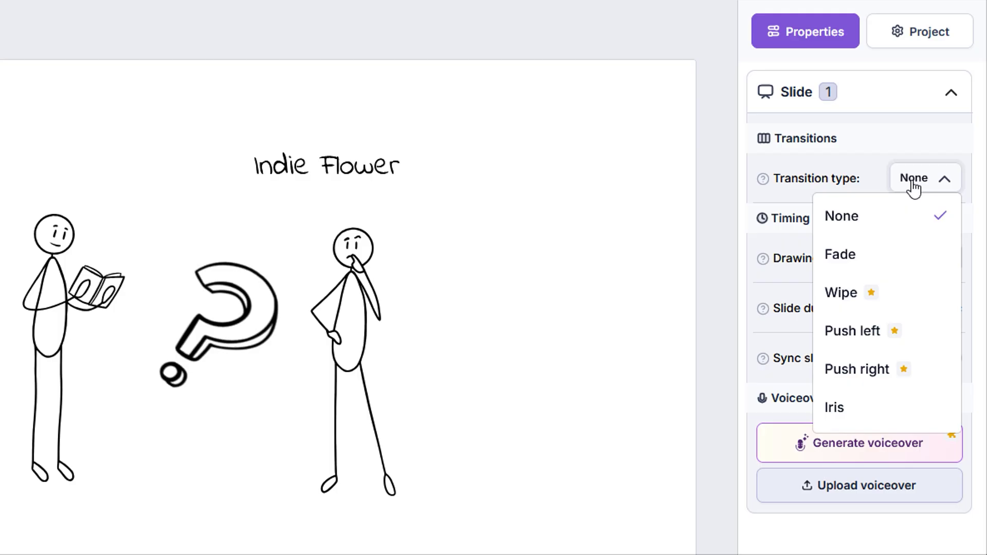
pyautogui.click(913, 186)
pyautogui.click(930, 263)
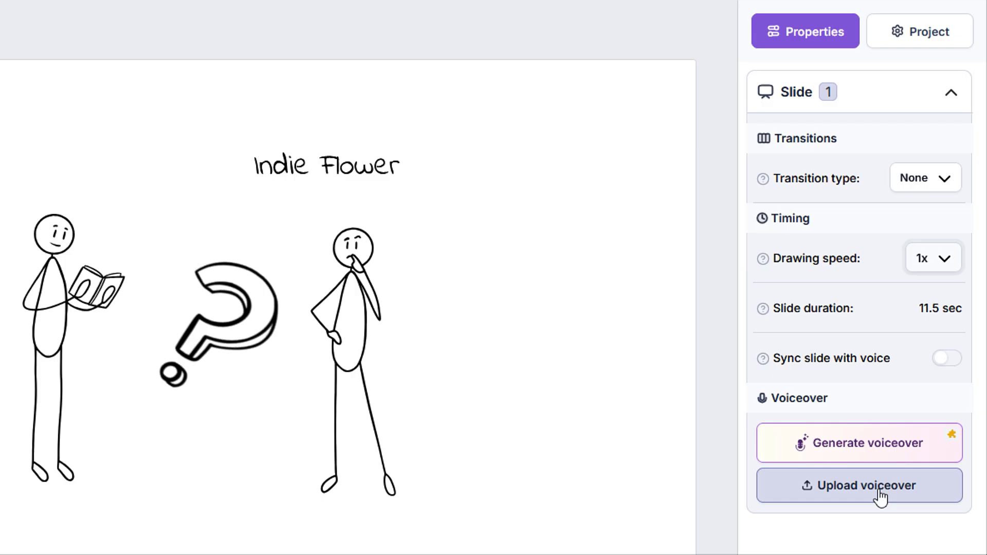
# Give the wondering stickman minimum line weight, keeping its line colour unchanged.
pyautogui.click(367, 361)
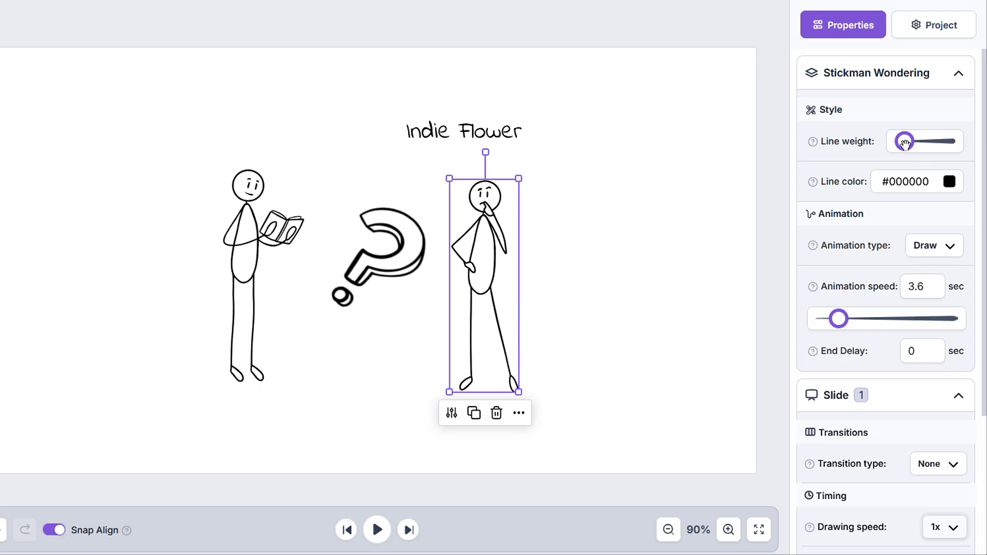
pyautogui.moveTo(904, 143)
pyautogui.mouseDown()
pyautogui.moveTo(959, 150)
pyautogui.moveTo(906, 147)
pyautogui.mouseUp()
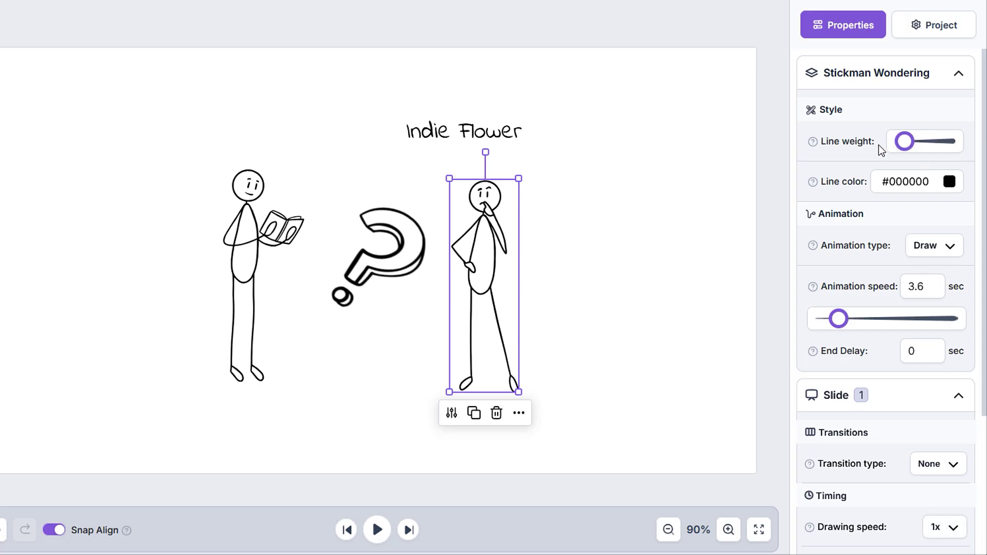
pyautogui.click(948, 182)
pyautogui.click(947, 186)
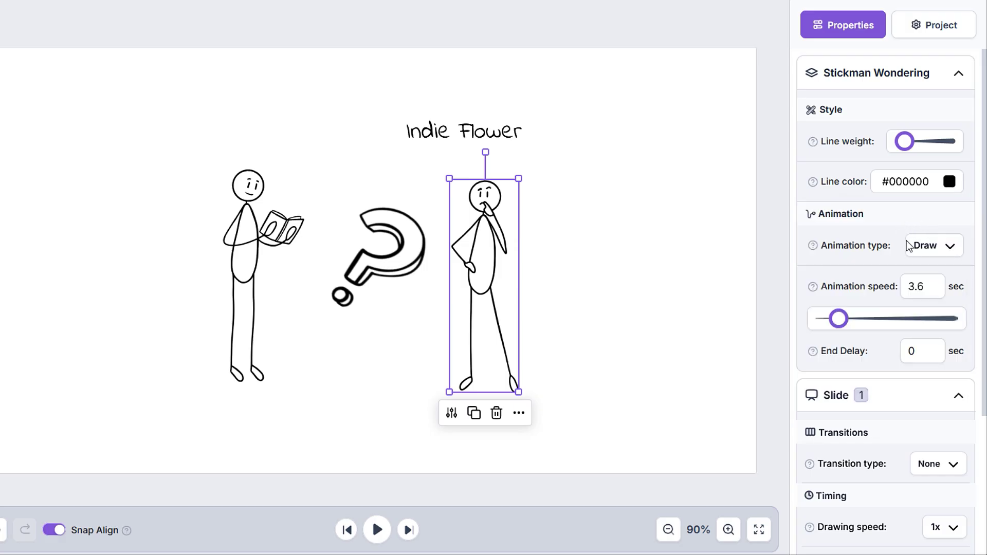
# Keep the stickman's Draw animation at 3.8 sec with 0 sec end delay, then deselect.
pyautogui.click(938, 253)
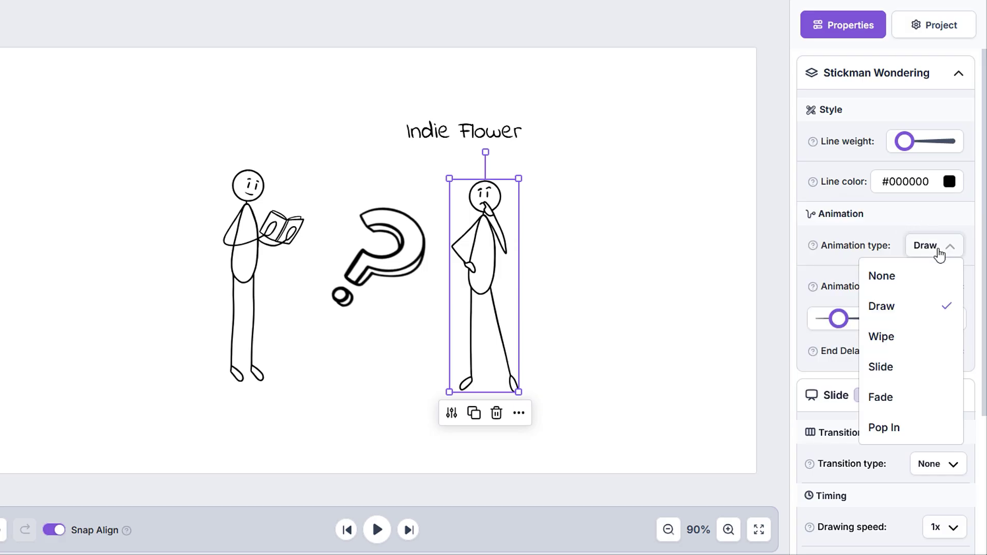
pyautogui.click(939, 252)
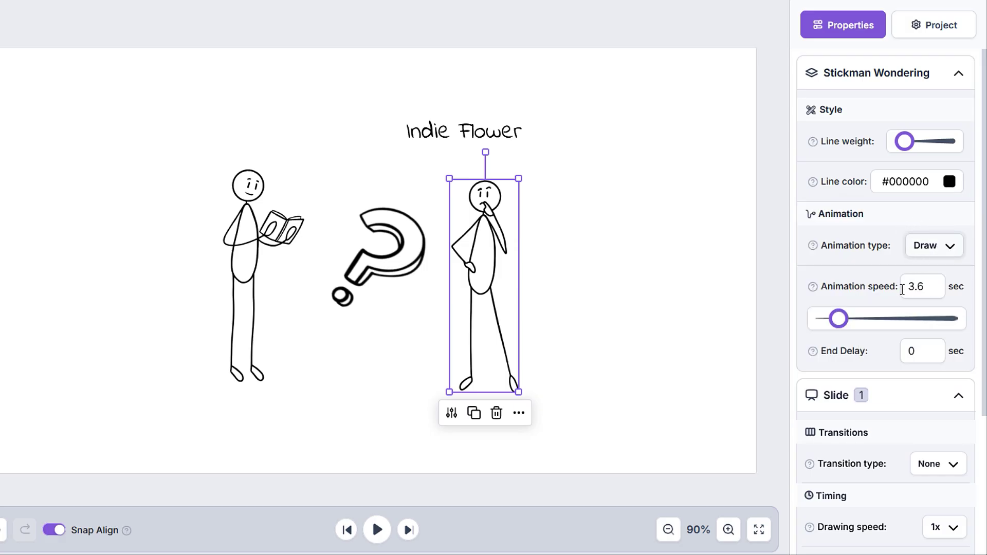
pyautogui.moveTo(839, 320)
pyautogui.mouseDown()
pyautogui.moveTo(867, 321)
pyautogui.moveTo(840, 323)
pyautogui.mouseUp()
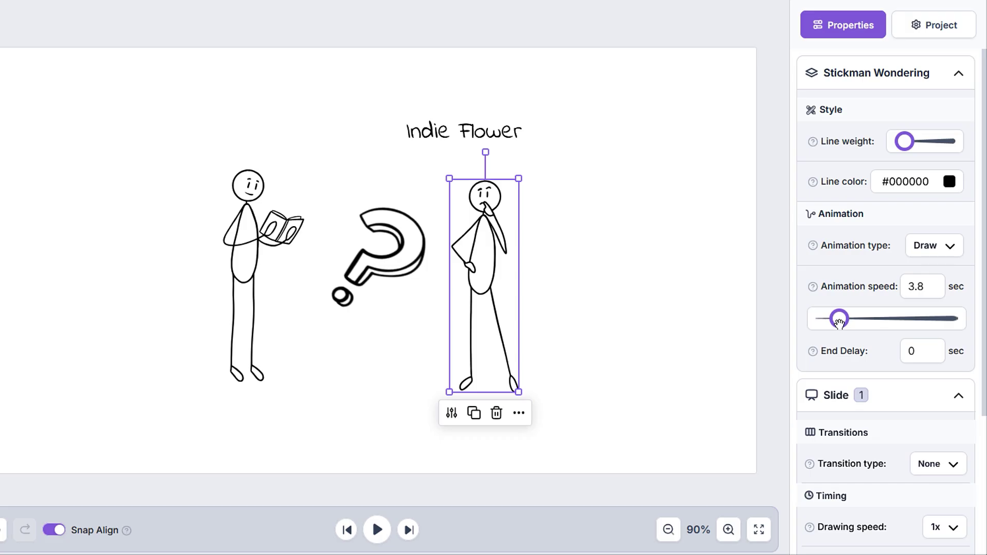
pyautogui.click(913, 354)
pyautogui.click(892, 365)
pyautogui.press('Escape')
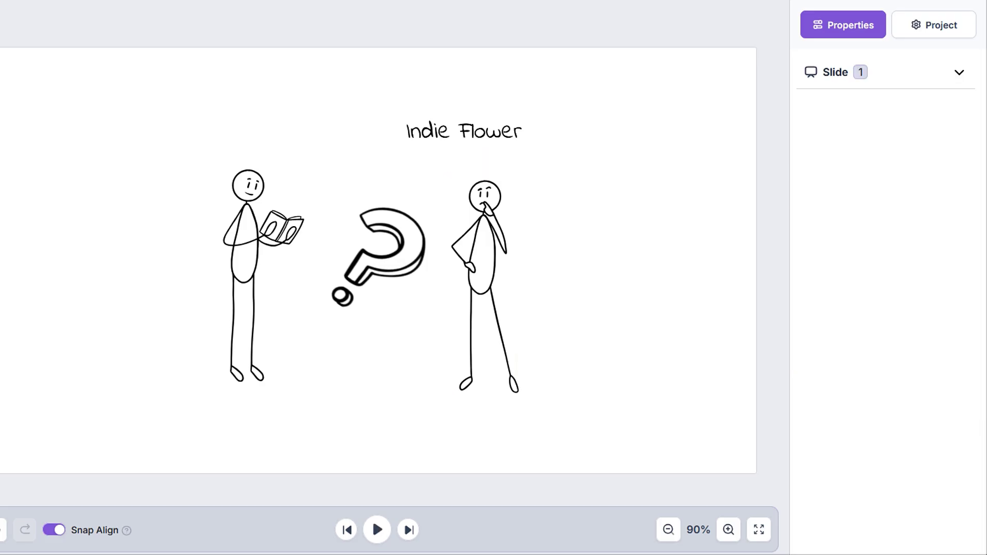
# Replace the Indie Flower caption with 'InstaDoodle Tutorial' and move it to the top centre.
pyautogui.click(468, 135)
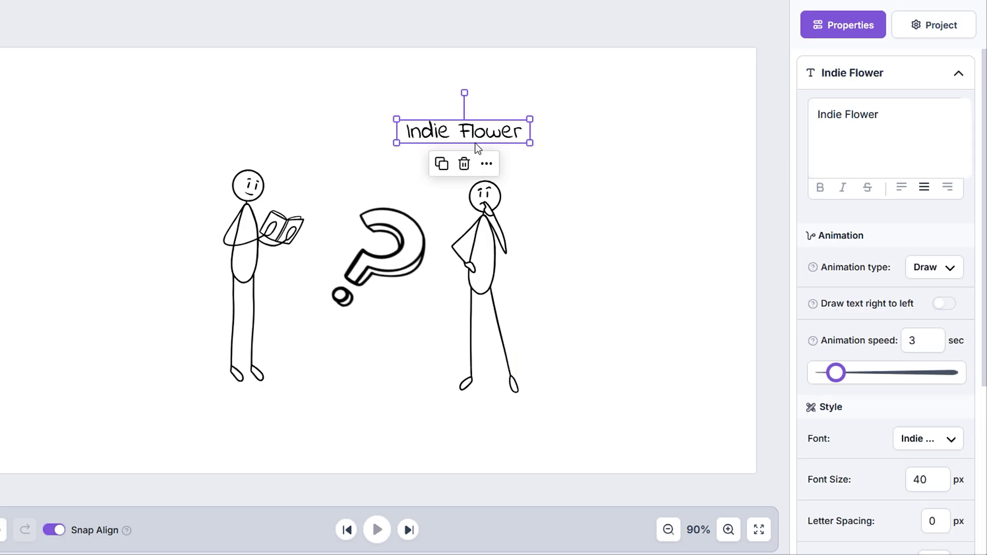
pyautogui.moveTo(882, 117); pyautogui.dragTo(842, 115)
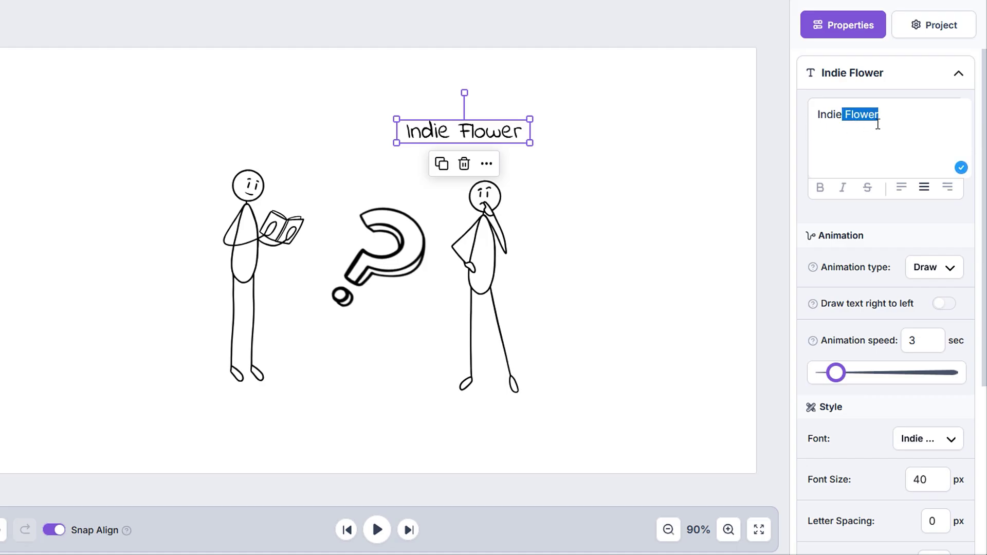
pyautogui.click(900, 124)
pyautogui.tripleClick(843, 119)
pyautogui.write('Inst')
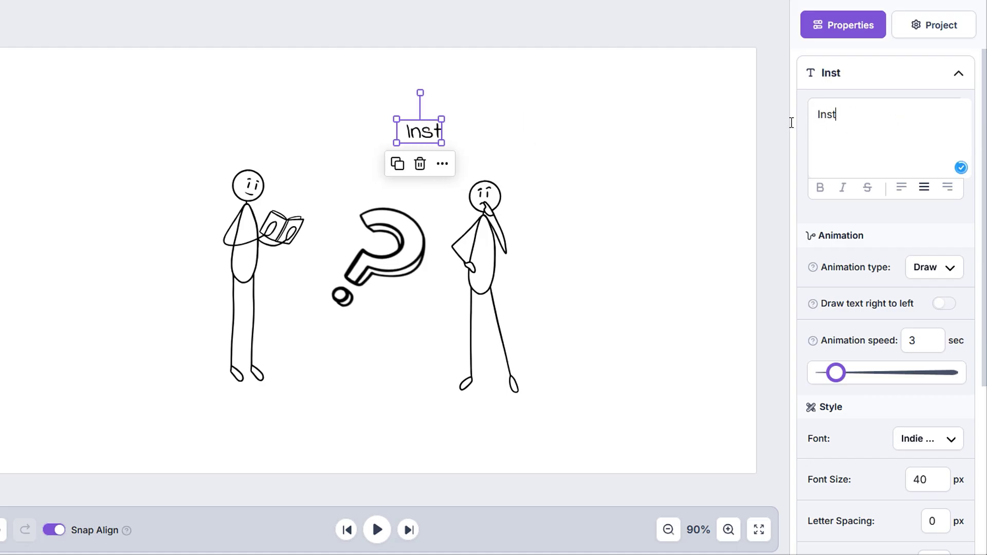
pyautogui.write('aDoodle Tutorial')
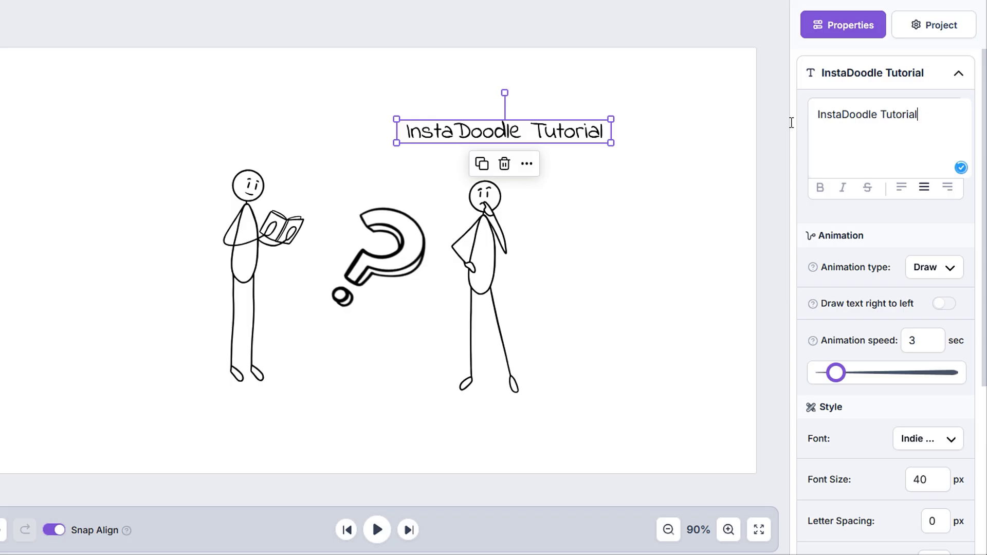
pyautogui.moveTo(500, 132); pyautogui.dragTo(401, 121)
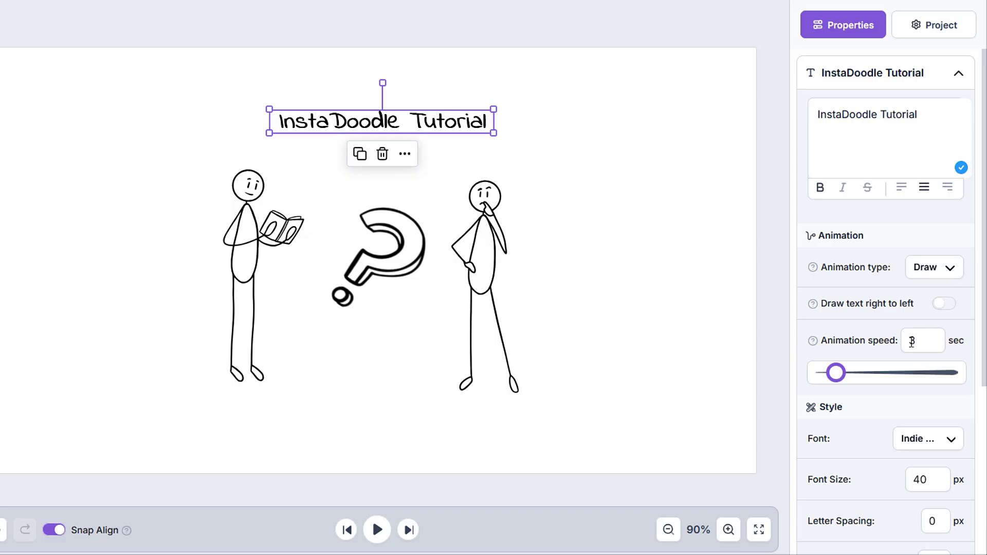
# Set the title's font size to 80 px, keeping the Default fill.
pyautogui.scroll(-5, 879, 419)
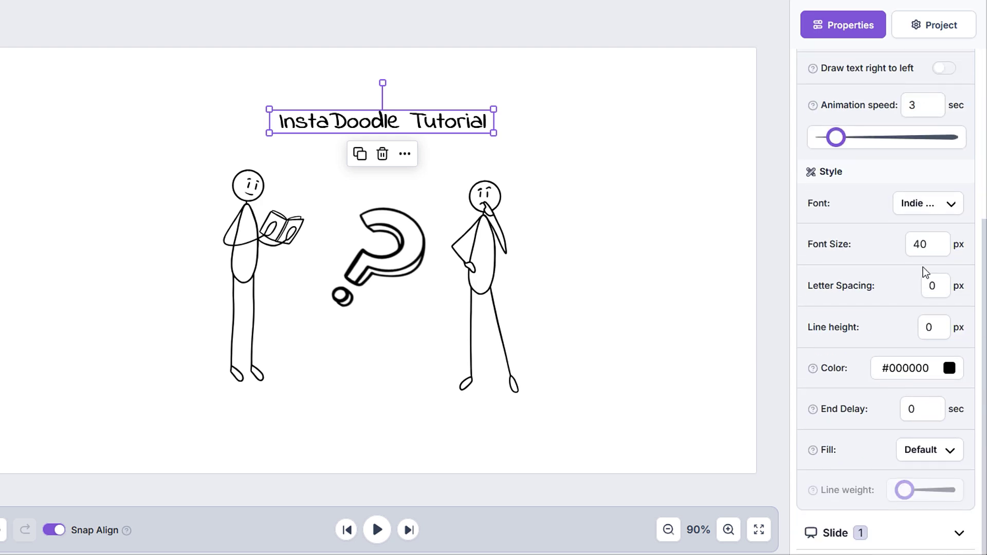
pyautogui.doubleClick(912, 245)
pyautogui.write('80')
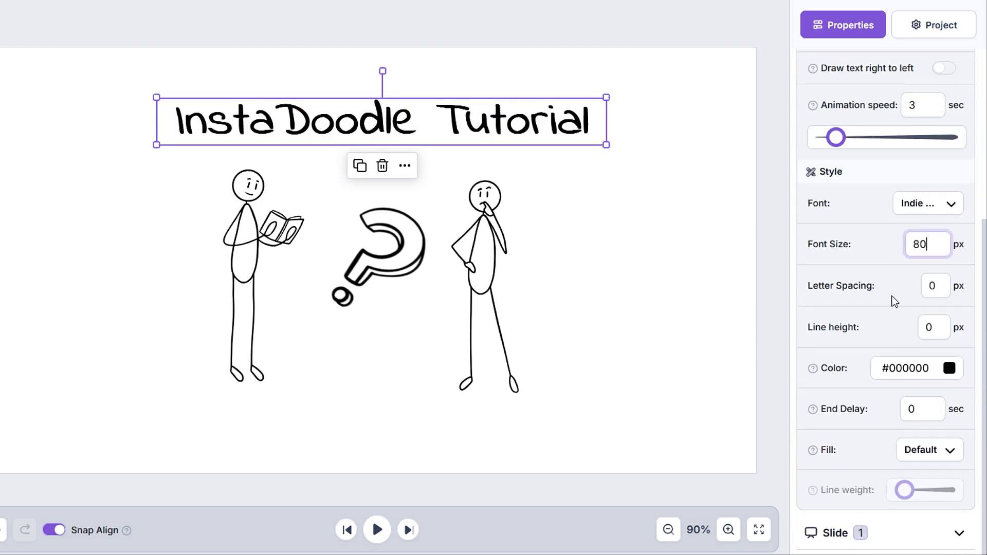
pyautogui.click(950, 369)
pyautogui.click(868, 378)
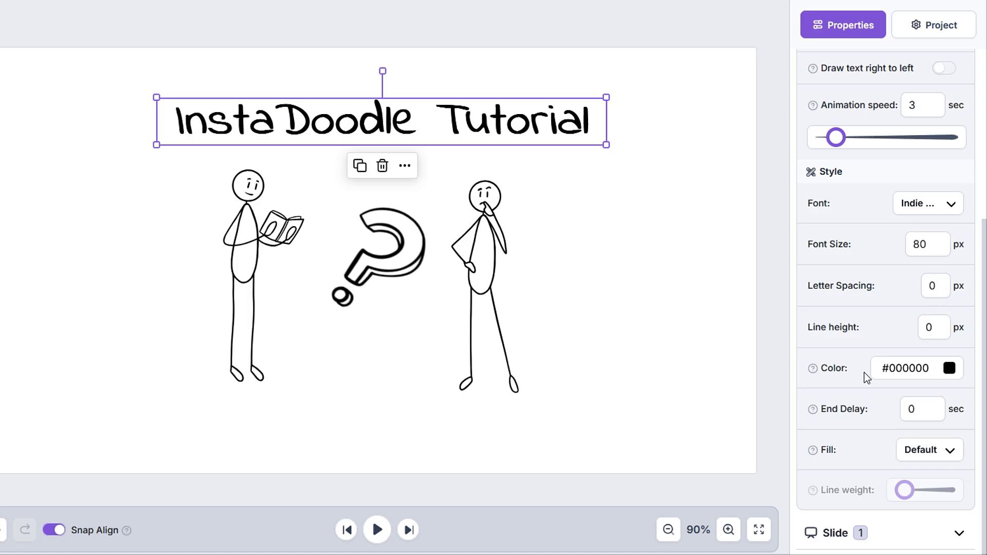
pyautogui.click(933, 451)
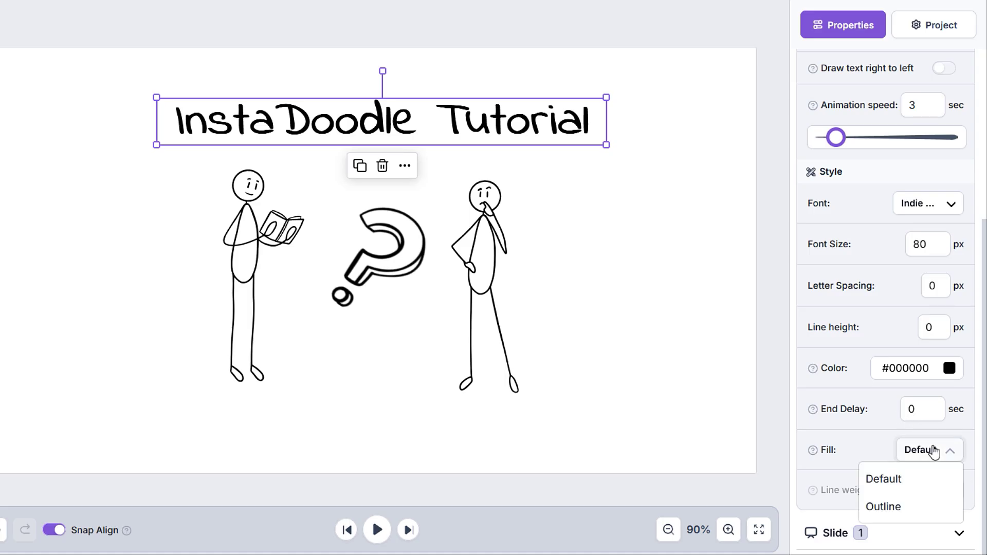
pyautogui.click(933, 451)
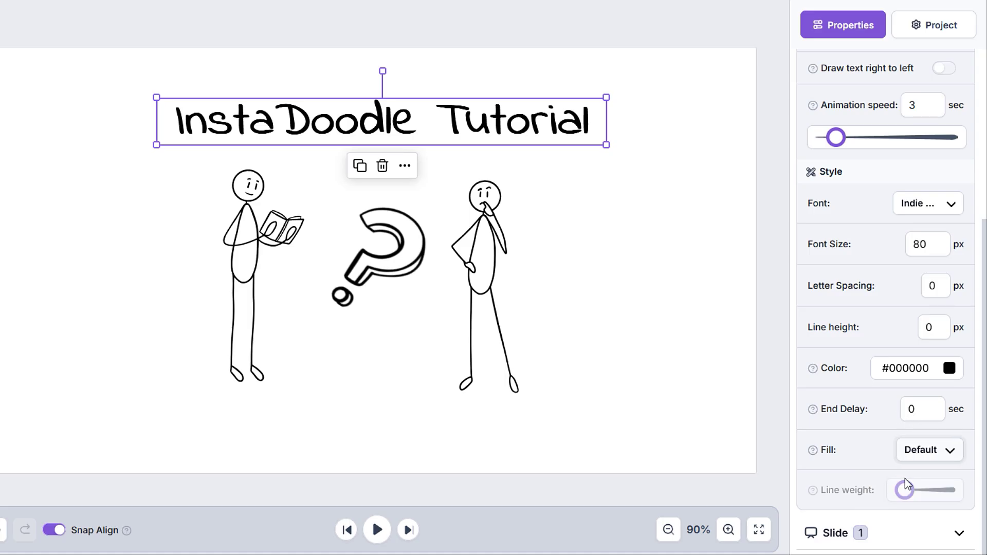
# In Project settings, expand Soundtrack and Hands, try No Hand, then pick Male White - Bare.
pyautogui.click(917, 29)
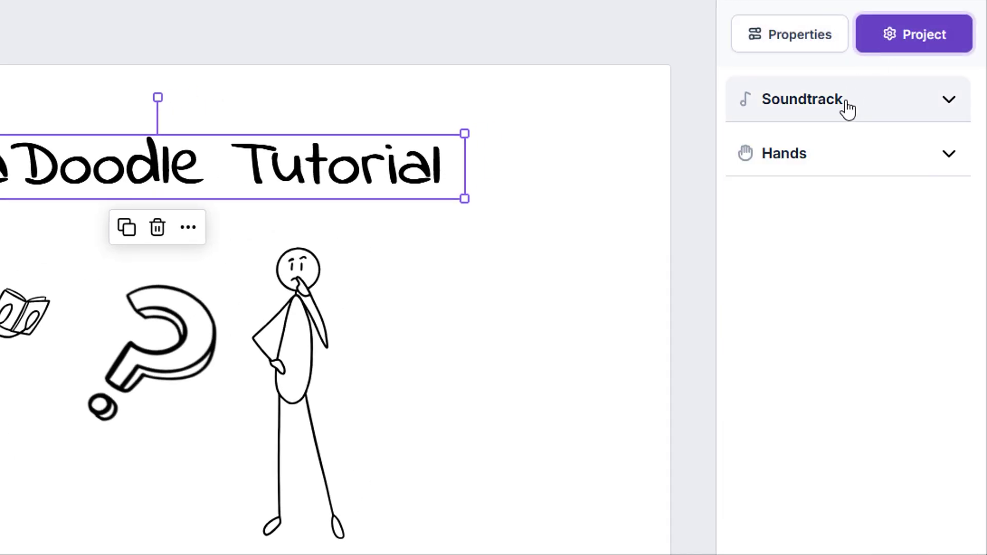
pyautogui.click(881, 102)
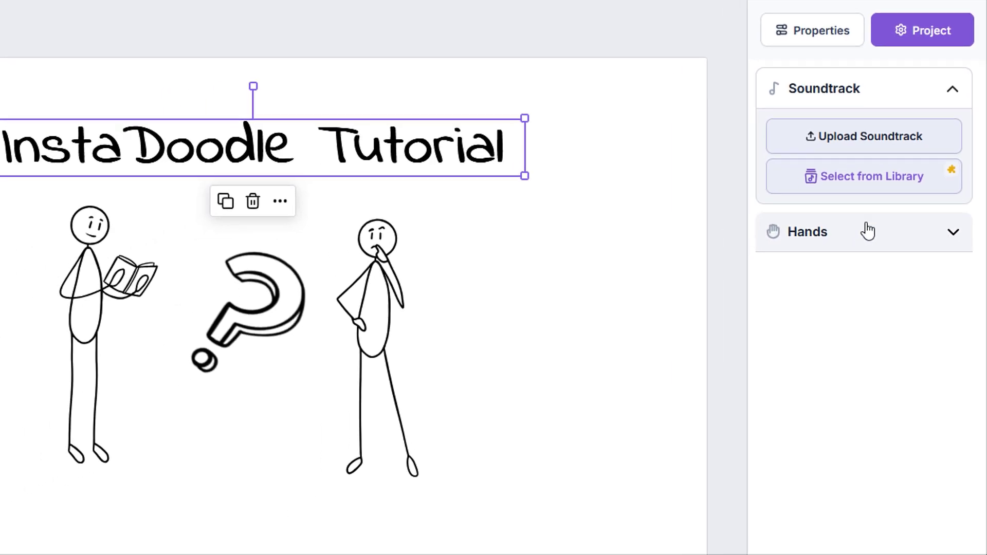
pyautogui.click(854, 263)
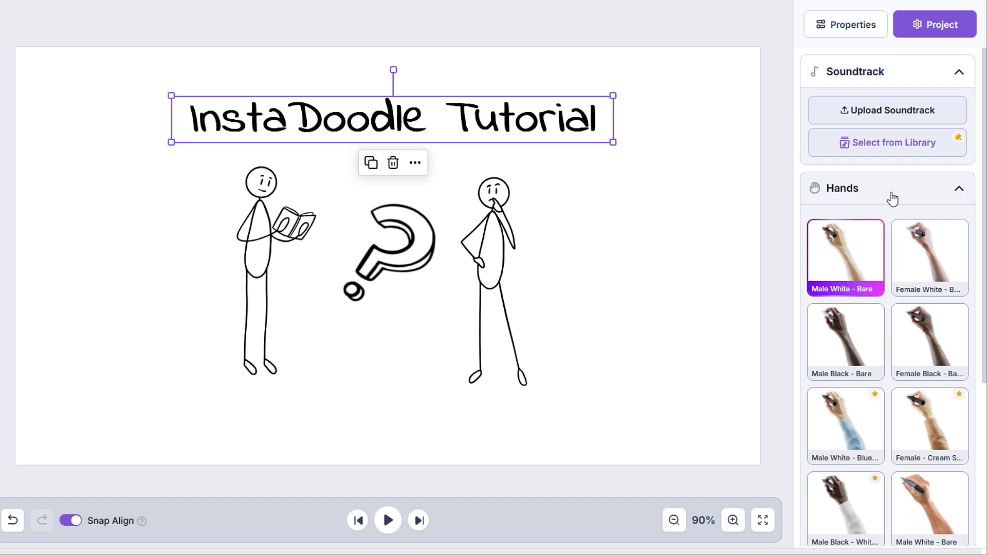
pyautogui.moveTo(984, 226); pyautogui.dragTo(986, 362)
pyautogui.click(855, 419)
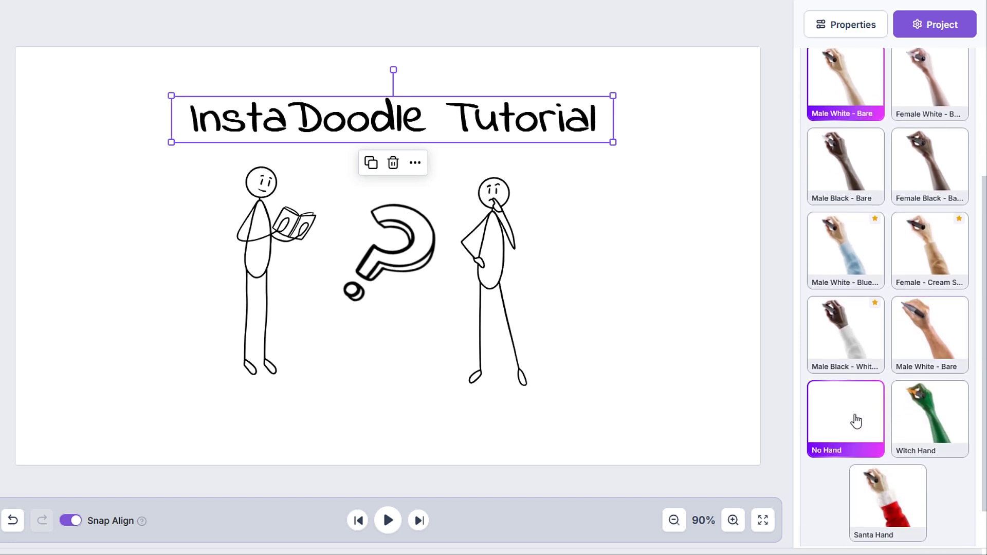
pyautogui.click(855, 359)
pyautogui.click(929, 331)
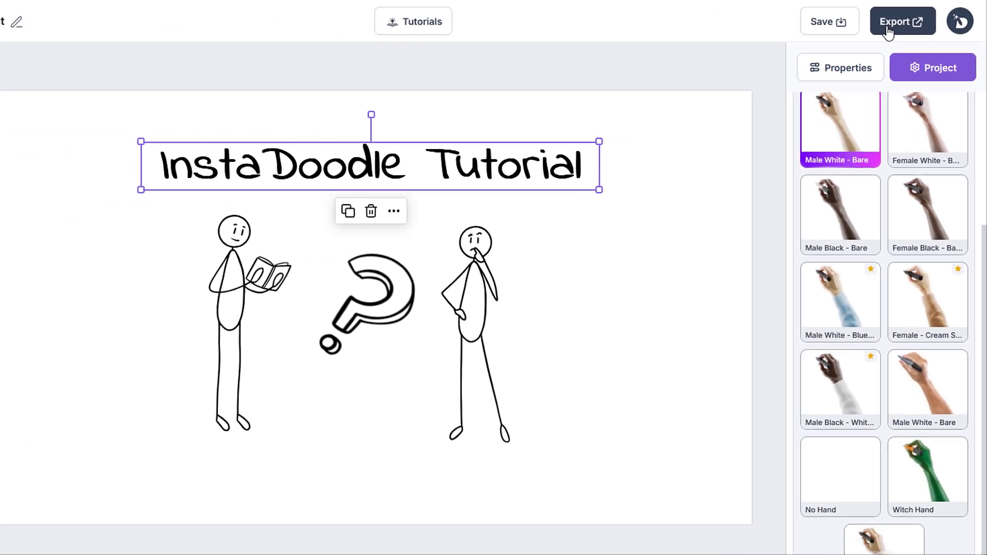
# View the 720p-4k export render options, close them, and open the account menu.
pyautogui.click(887, 29)
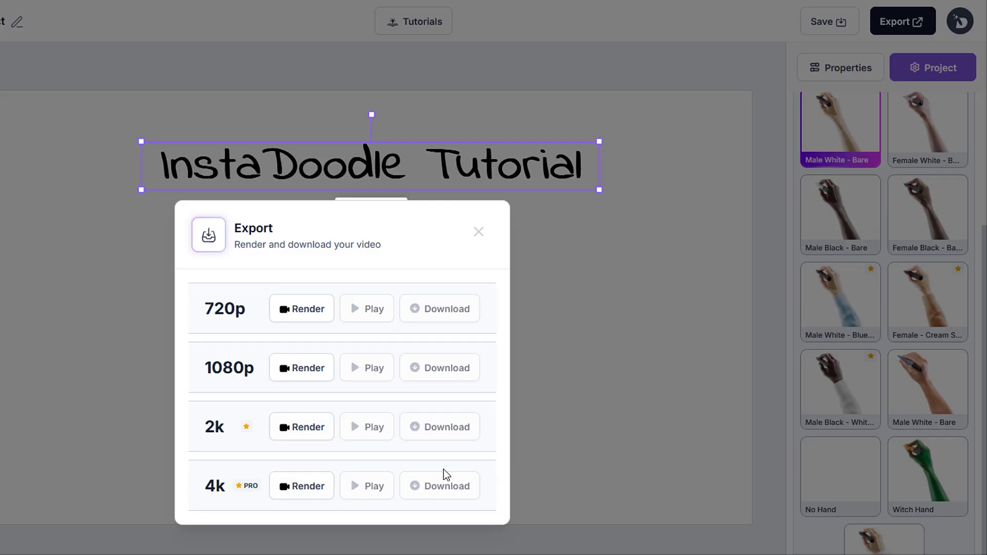
pyautogui.click(478, 232)
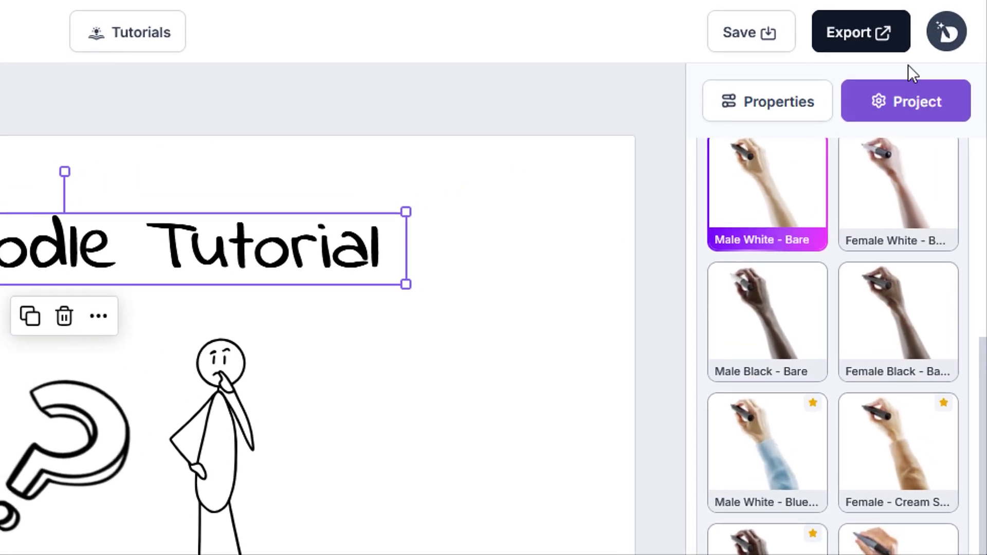
pyautogui.click(946, 32)
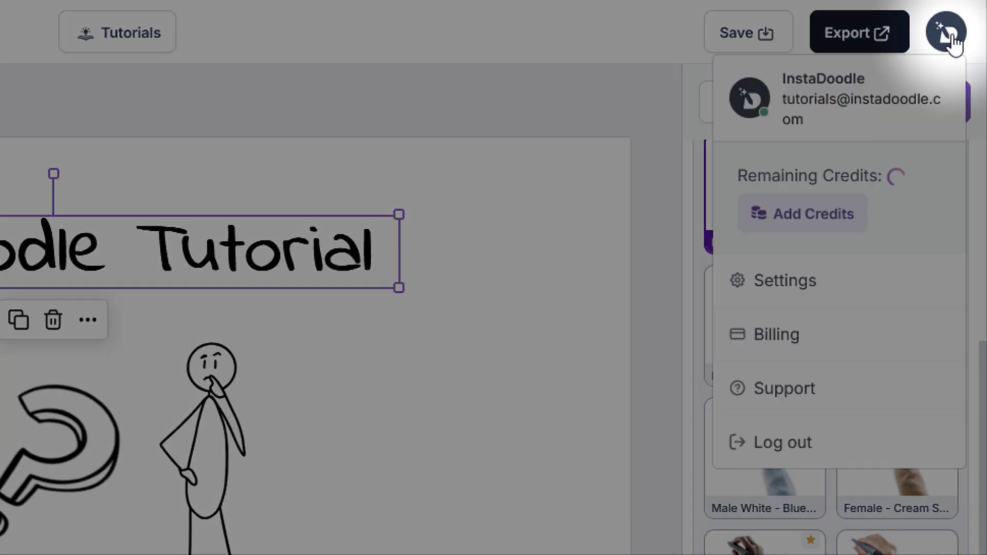